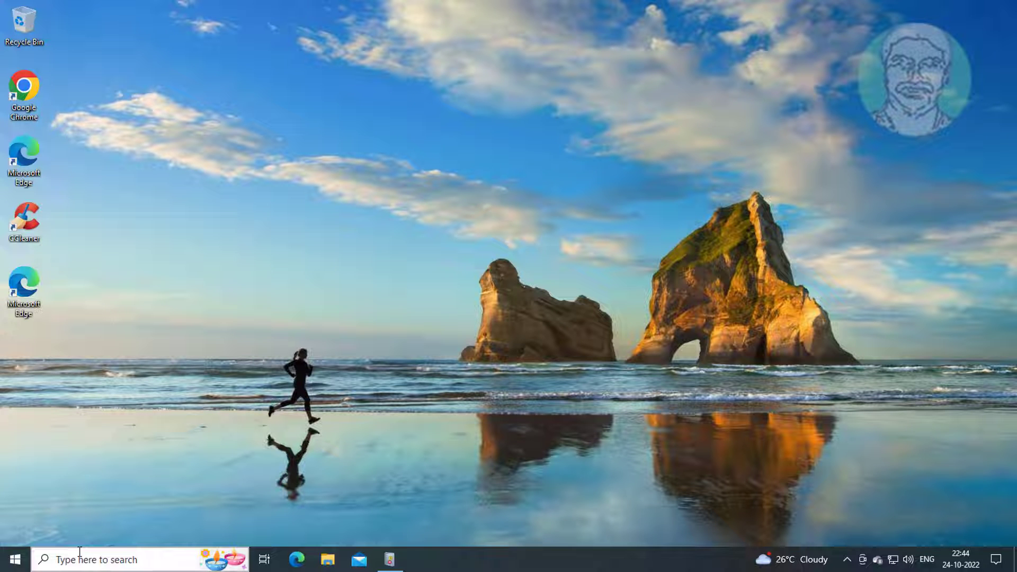
Search Windows for 'component services' and launch the Component Services console
left_click(82, 562)
type("com")
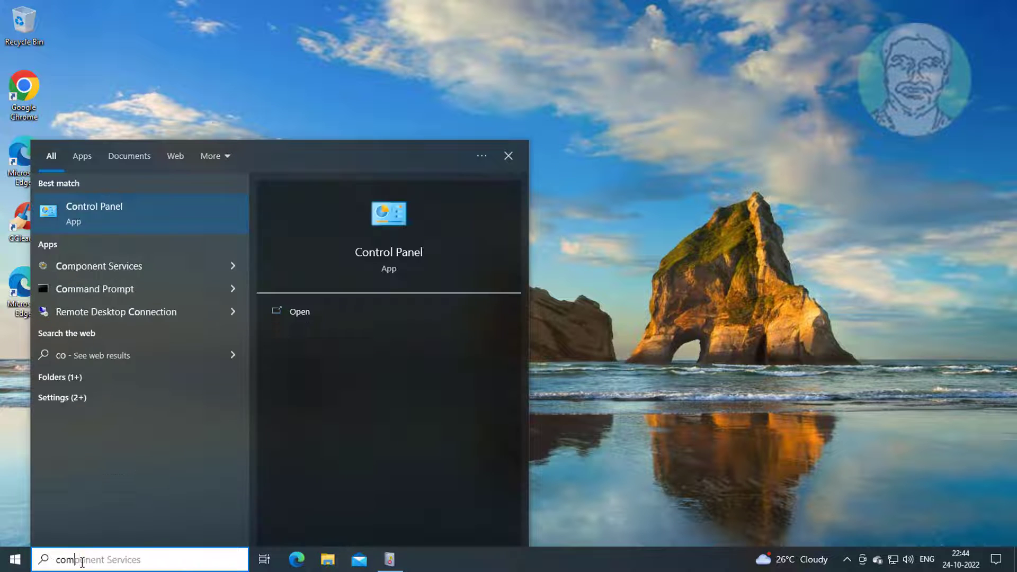
type("ponent se")
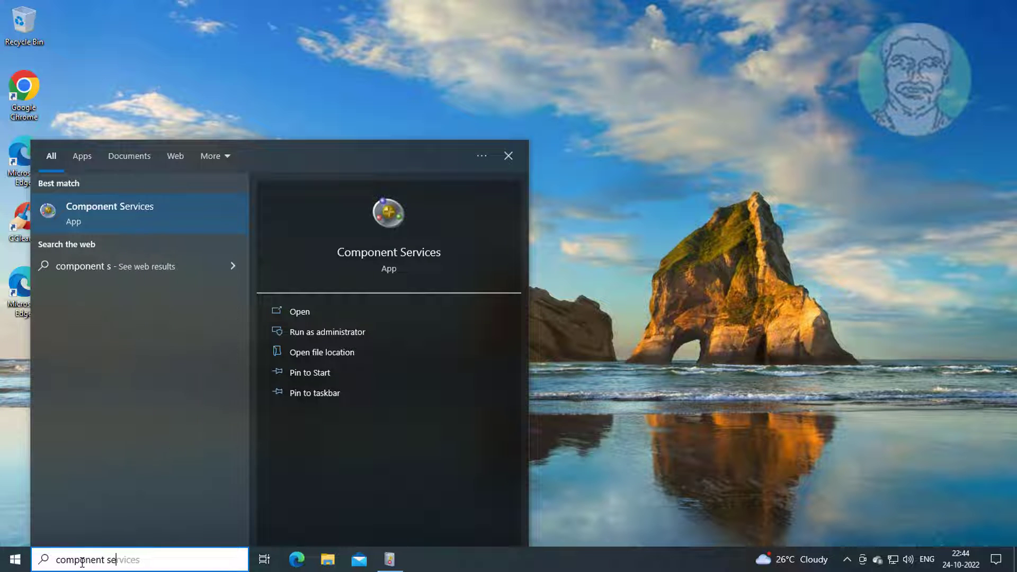
type("rvices")
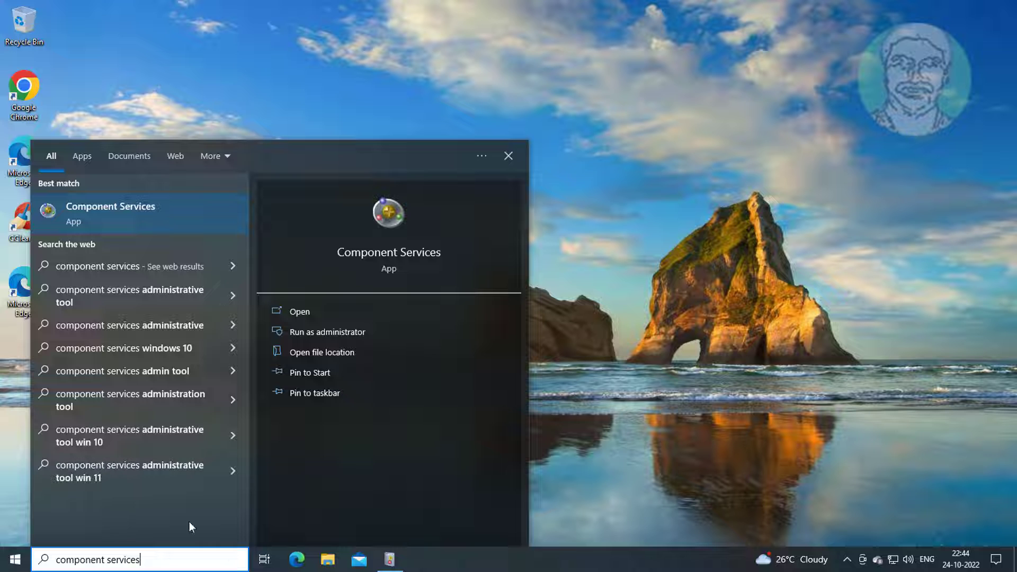
left_click(132, 215)
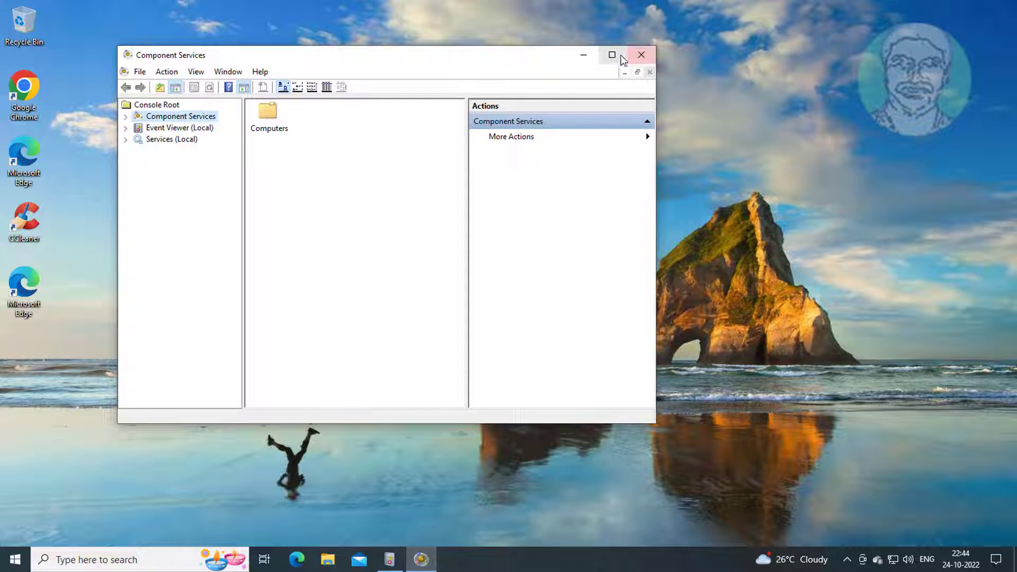
Maximize Component Services and open DCOM Config under Computers > My Computer
left_click(612, 52)
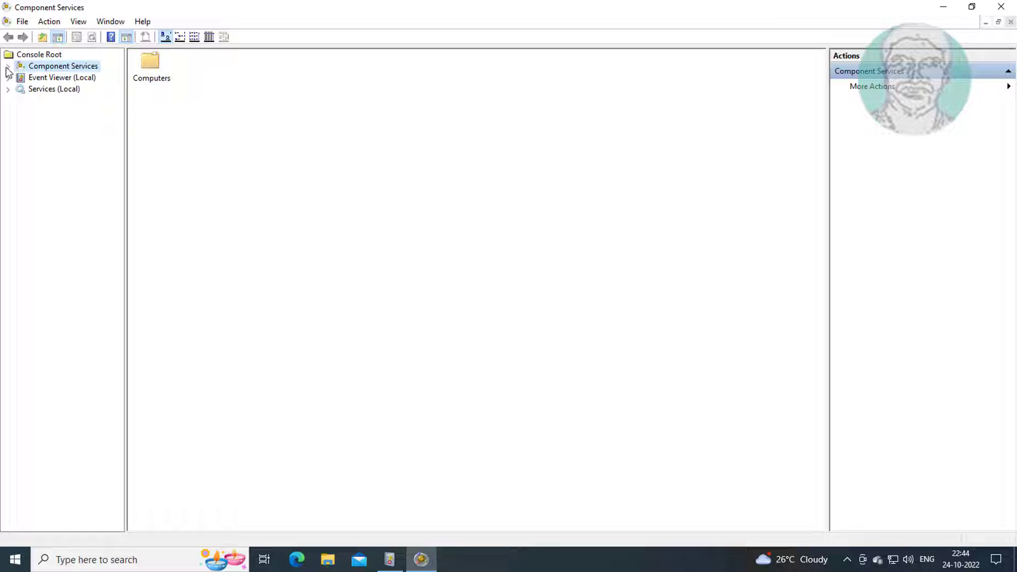
left_click(8, 66)
left_click(20, 78)
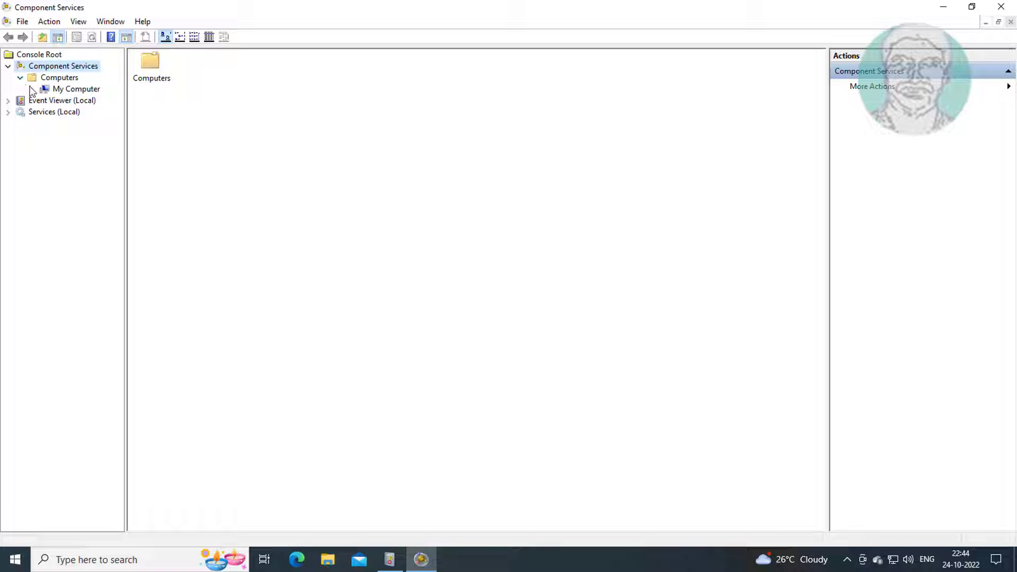
left_click(32, 89)
left_click(88, 112)
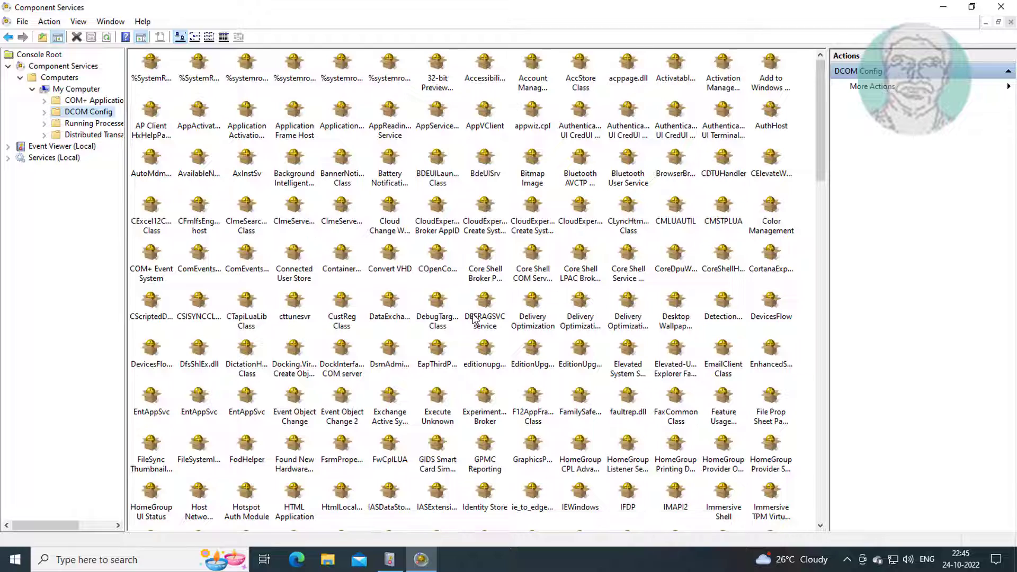
Jump down the DCOM application list and select Trusted Installer Service
left_click(473, 318)
key("t")
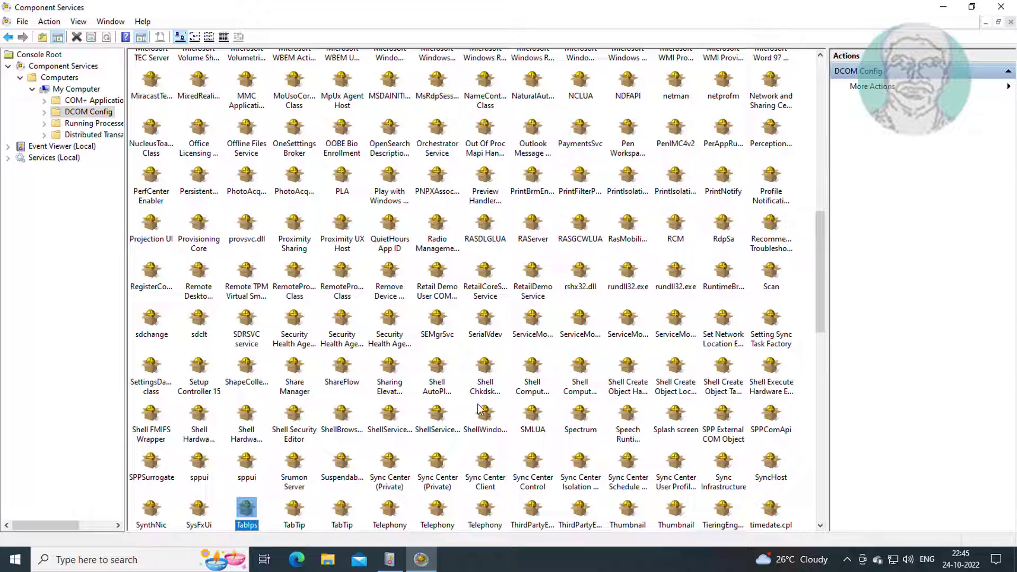
scroll(479, 409, "down", 3)
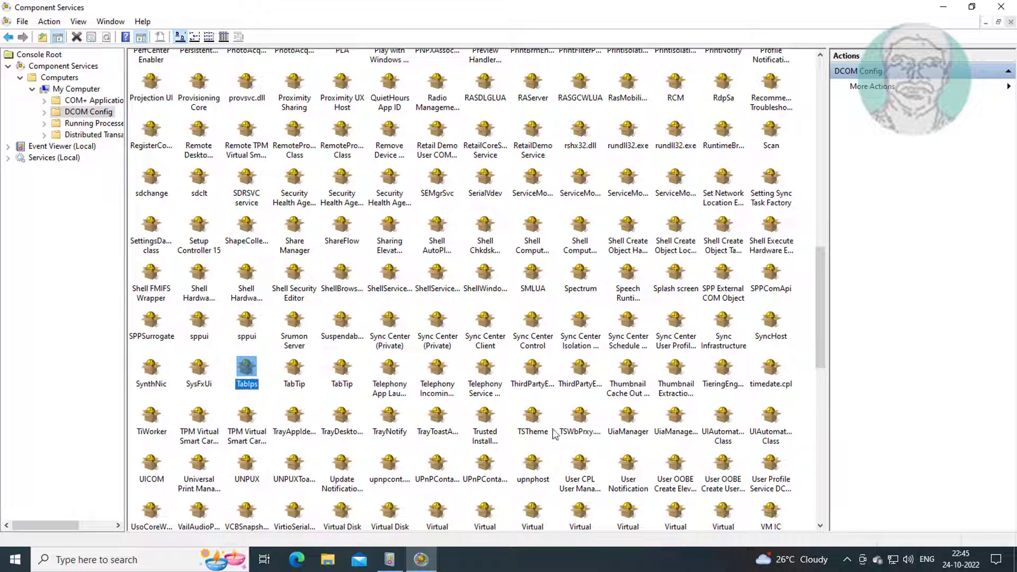
left_click(495, 440)
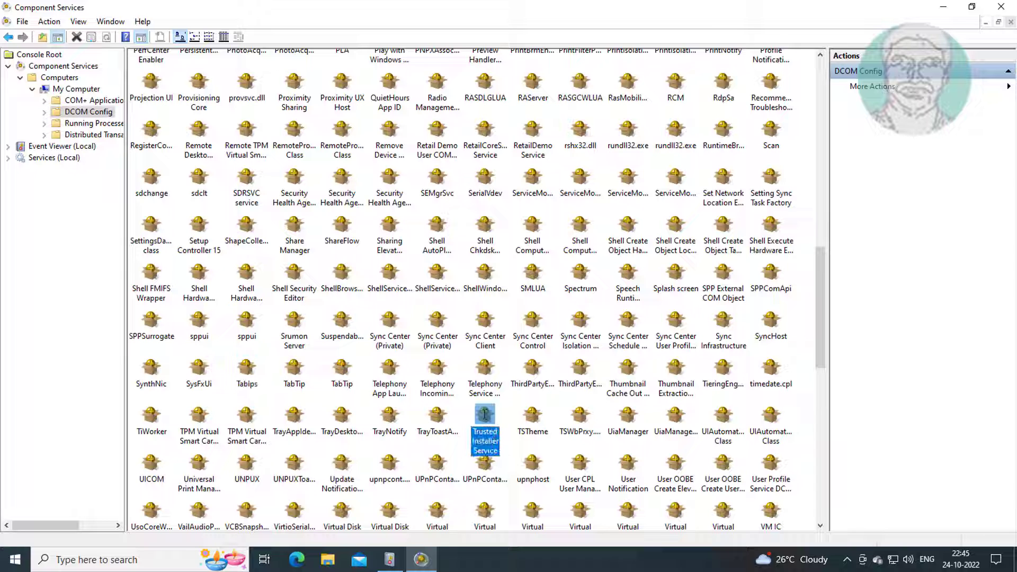
Open Trusted Installer Service properties and review its Security, Location and General tabs
right_click(484, 413)
left_click(519, 440)
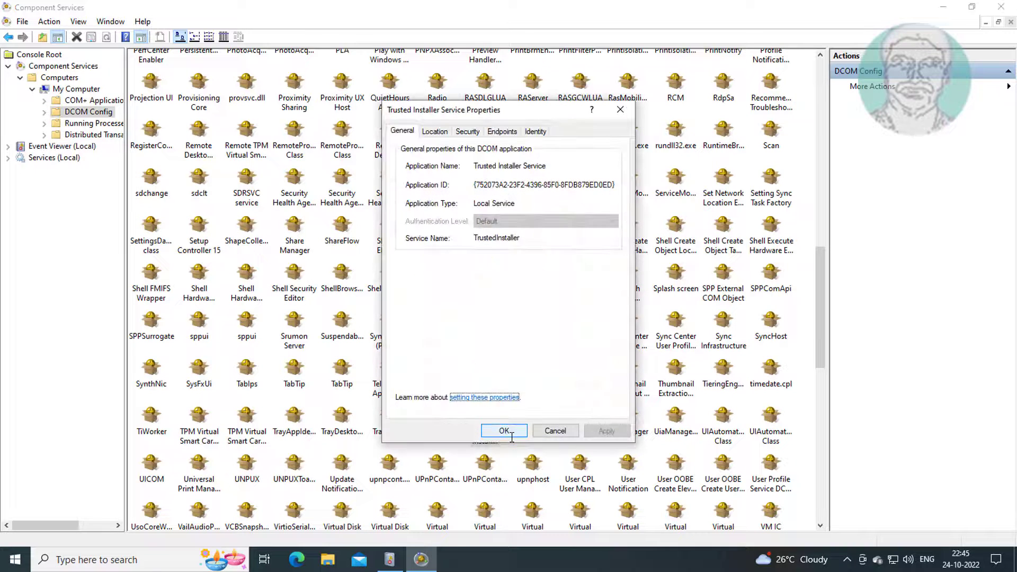
left_click(466, 132)
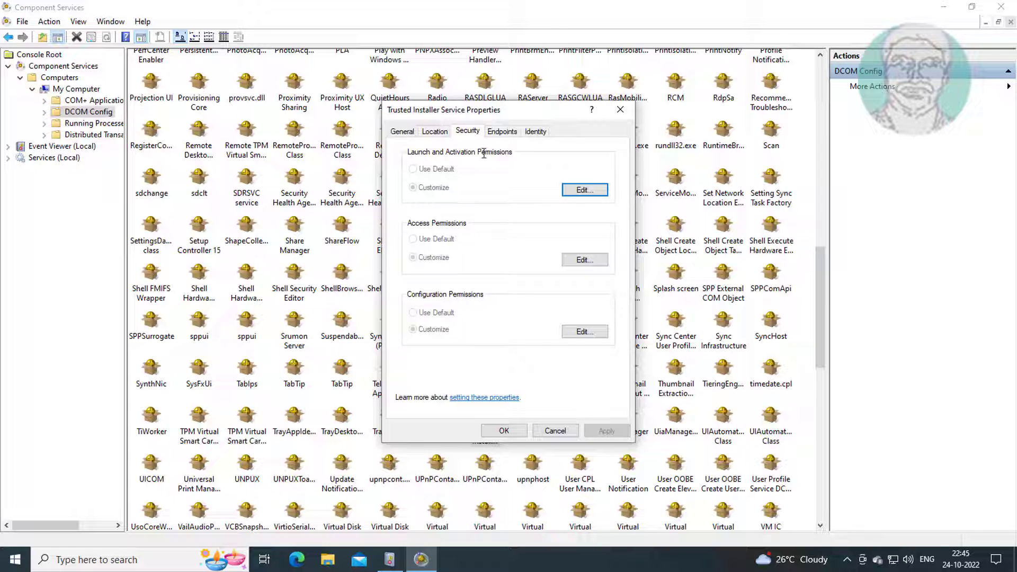
left_click(438, 130)
left_click(409, 130)
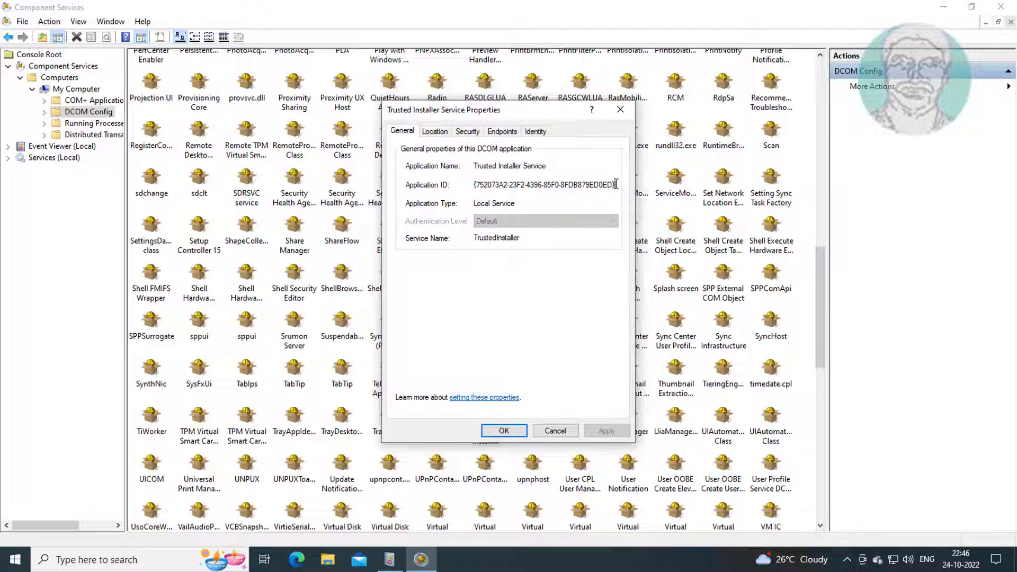
Copy the Application ID, cancel the properties and minimize Component Services
left_click_drag(615, 184, 471, 185)
right_click(515, 186)
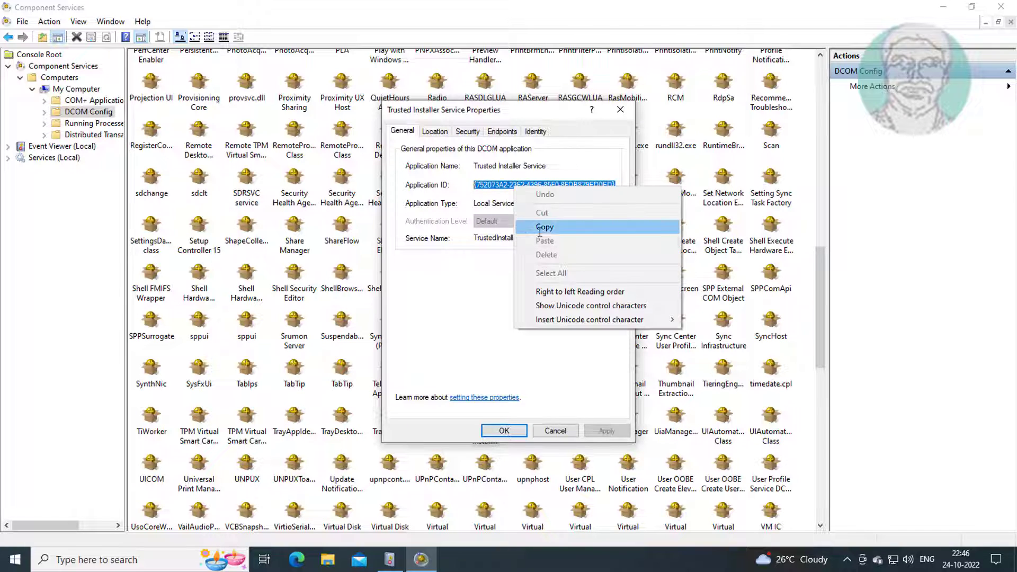
left_click(542, 227)
left_click(563, 428)
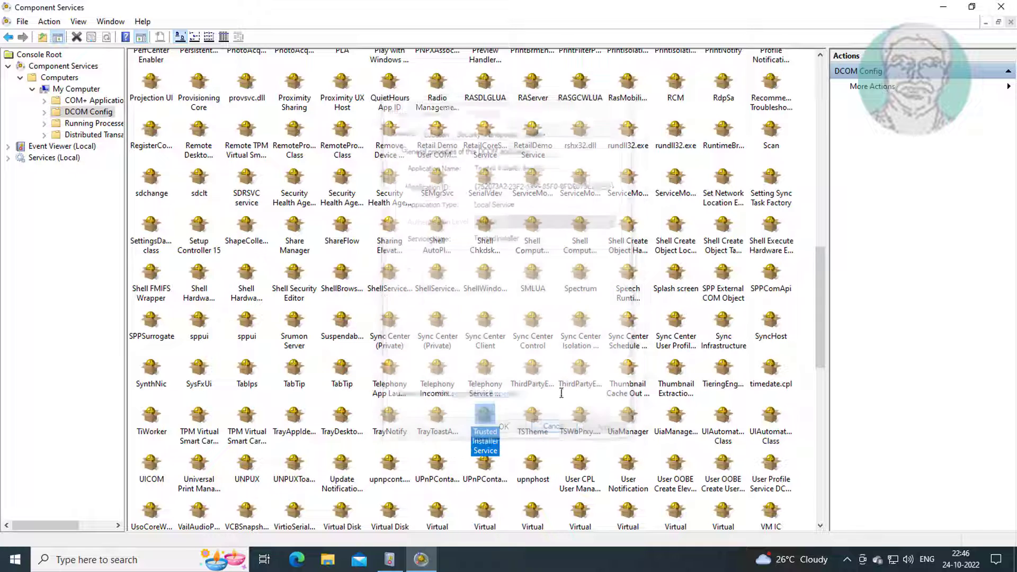
left_click(944, 7)
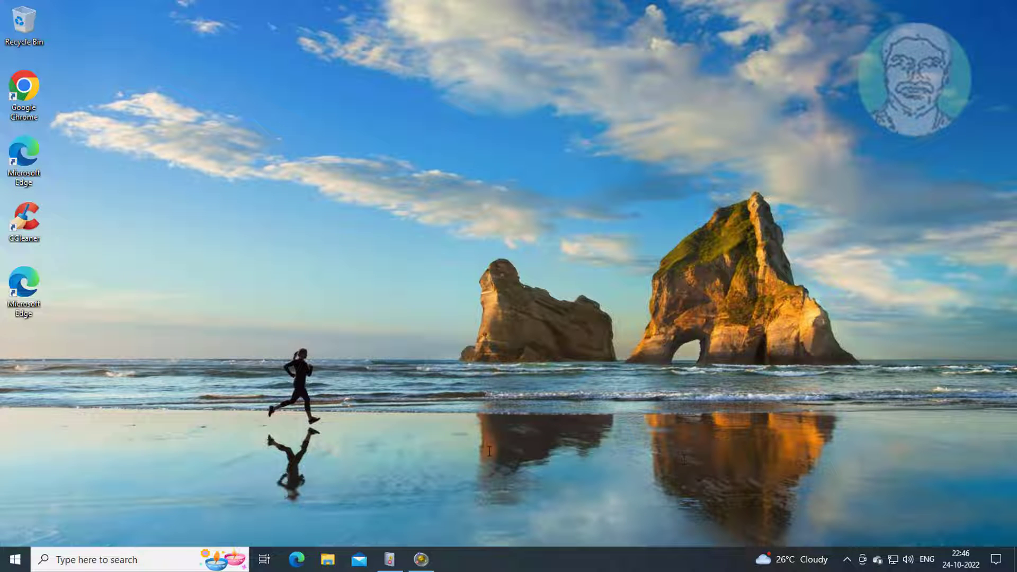
Launch Registry Editor as administrator from a 'regedit' search, approving UAC
left_click(109, 560)
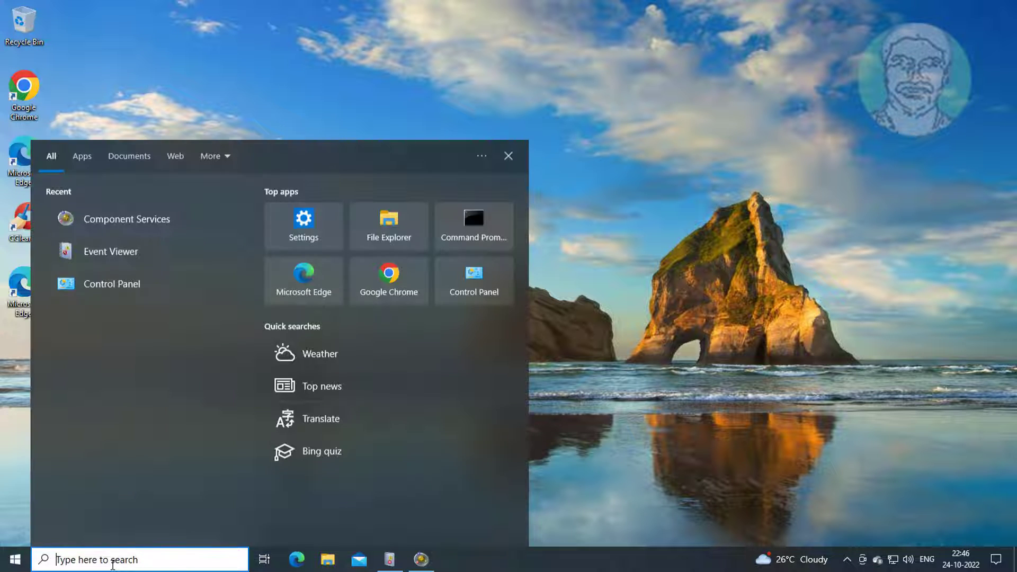
type("regedit")
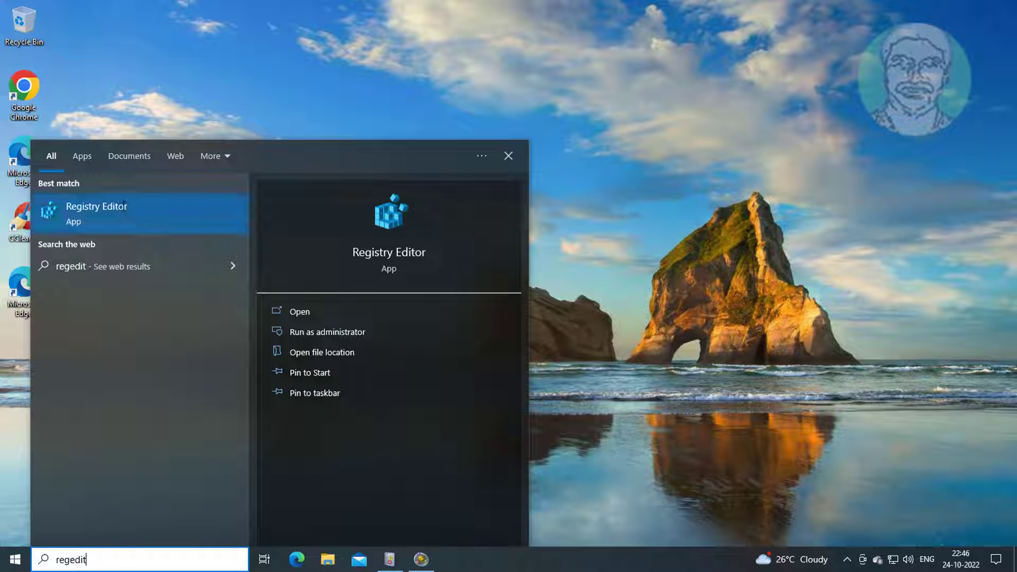
right_click(123, 210)
left_click(159, 221)
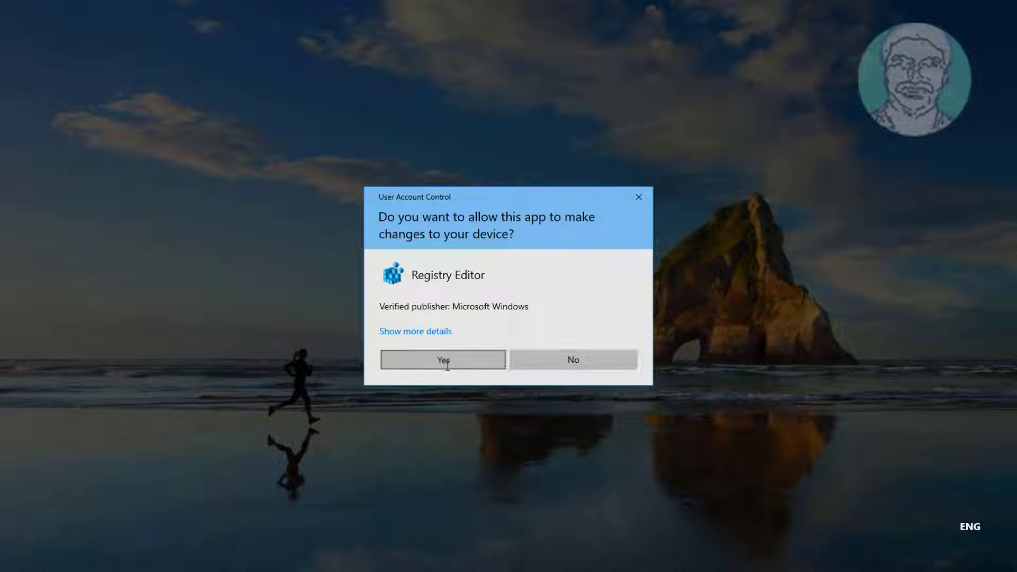
left_click(448, 364)
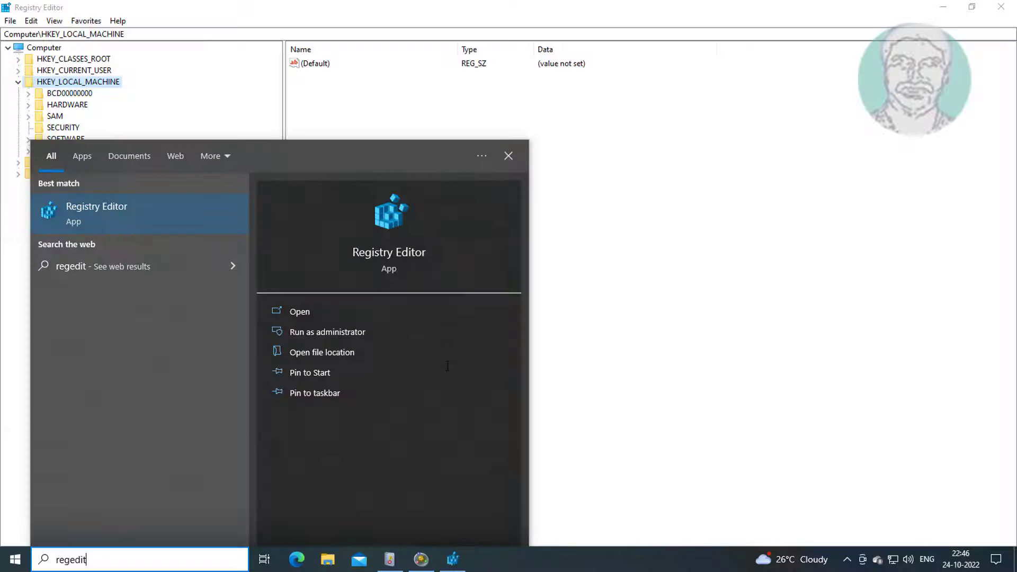
left_click(647, 320)
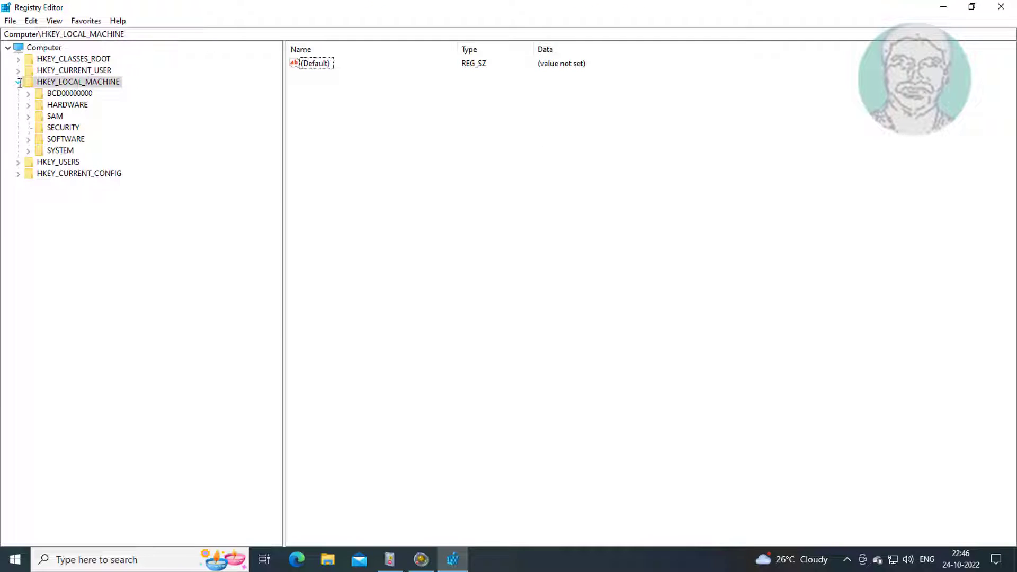
Expand HKEY_LOCAL_MACHINE\SOFTWARE\Classes to list its subkeys
left_click(73, 141)
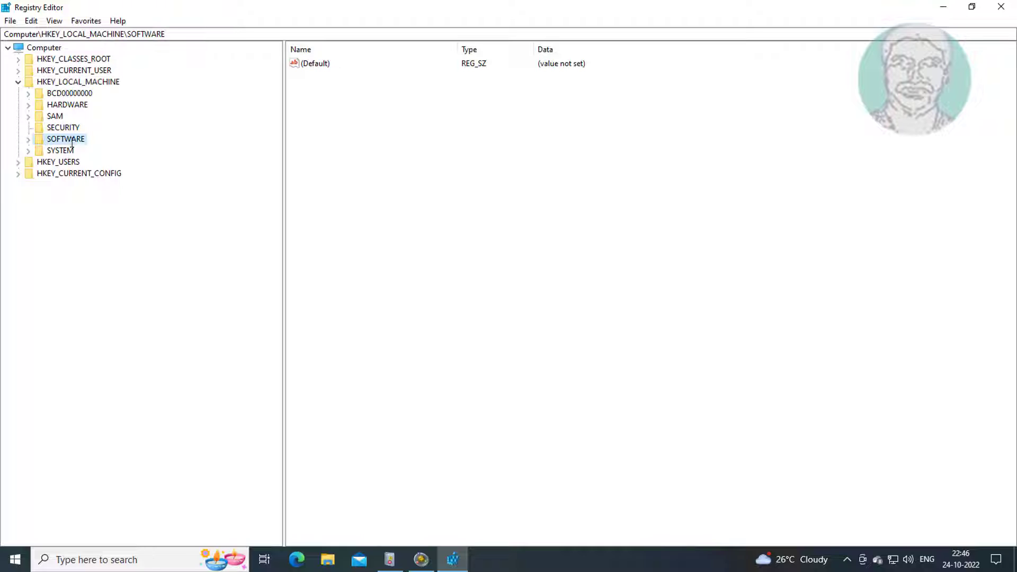
left_click(29, 140)
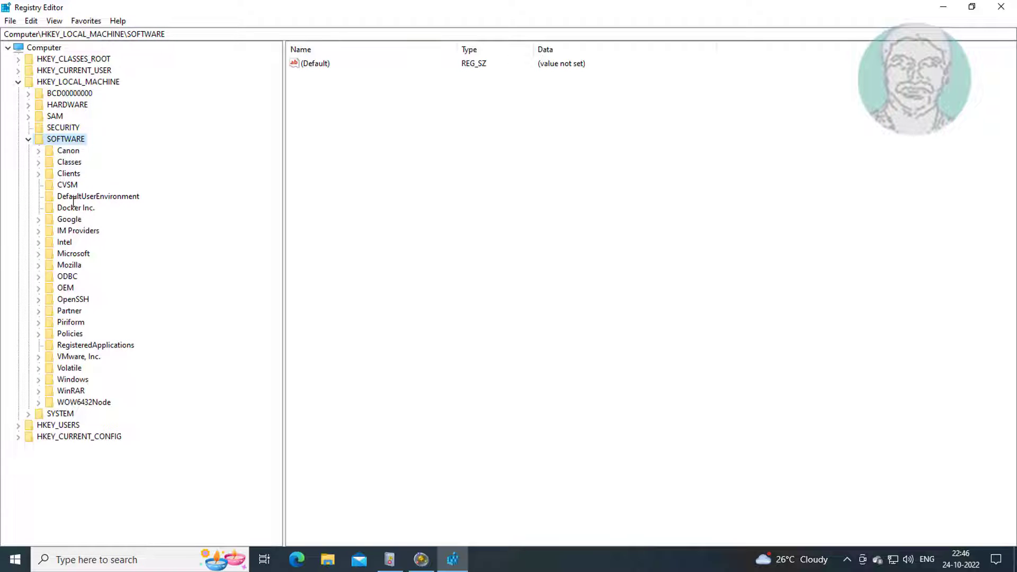
left_click(69, 162)
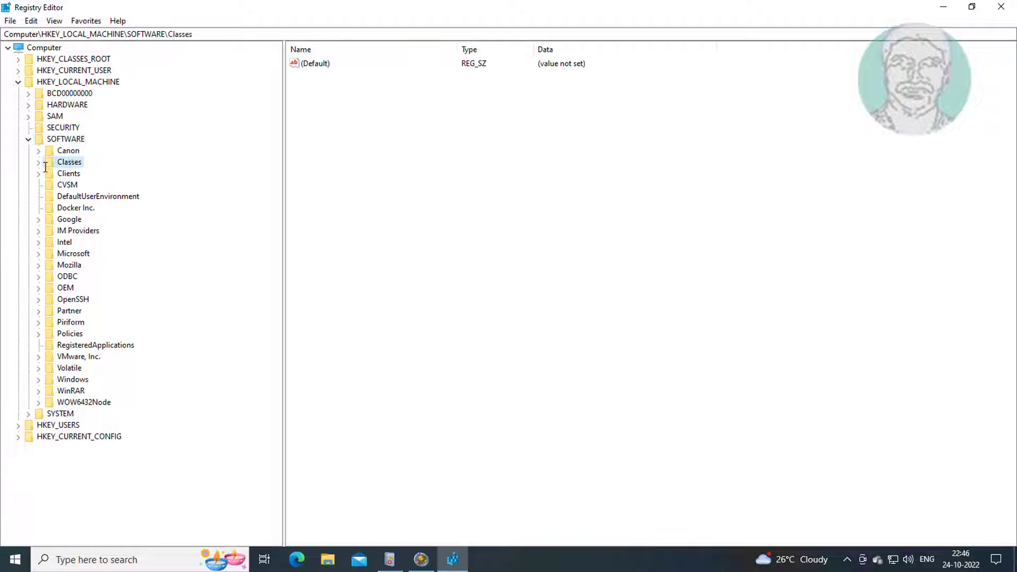
left_click(39, 163)
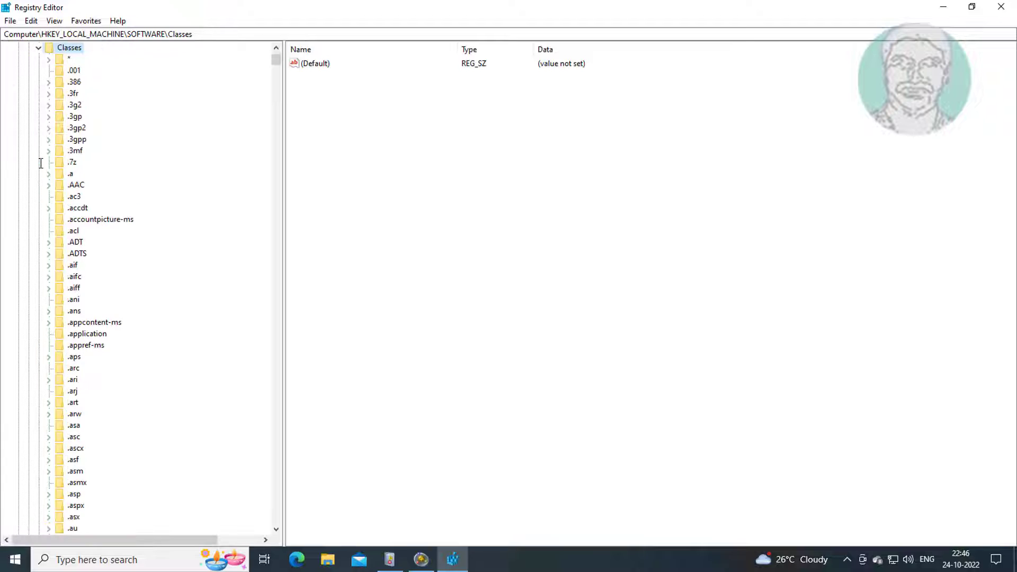
Scroll the Classes subkeys down to CLSID, then select and expand it to show GUID subkeys
left_click(77, 287)
scroll(134, 395, "down", 20)
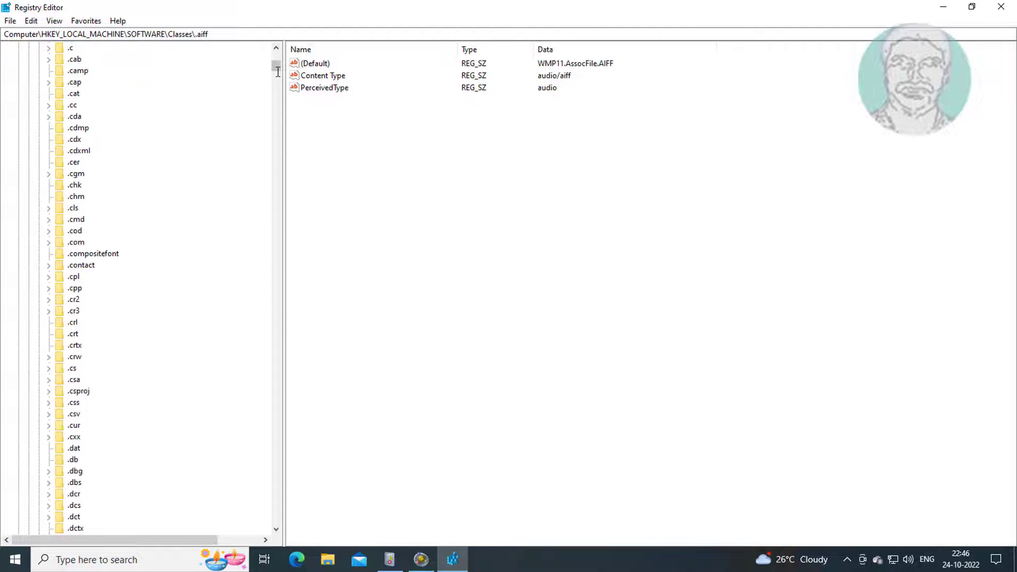
left_click_drag(277, 71, 268, 170)
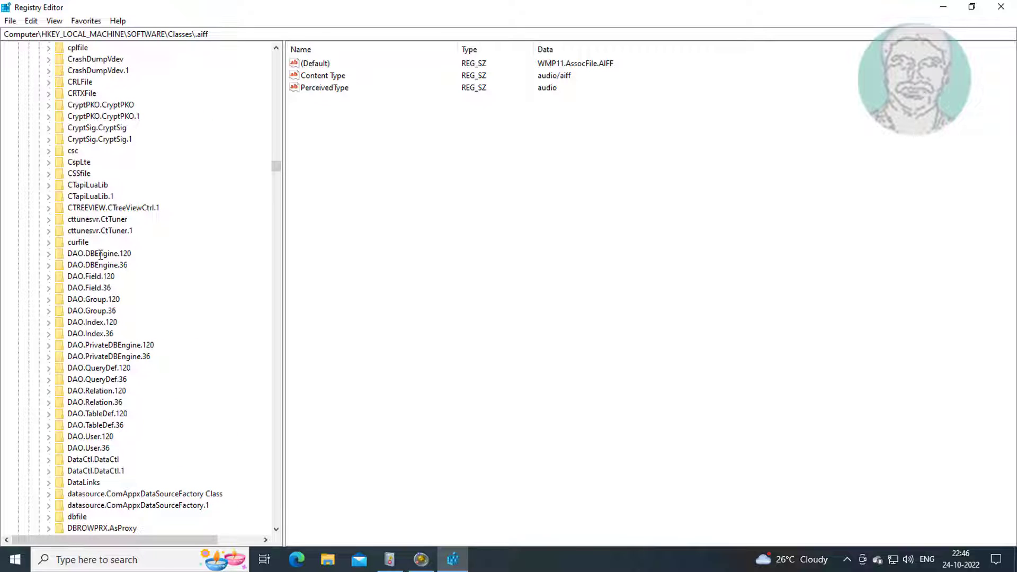
scroll(101, 254, "down", 12)
scroll(99, 353, "up", 8)
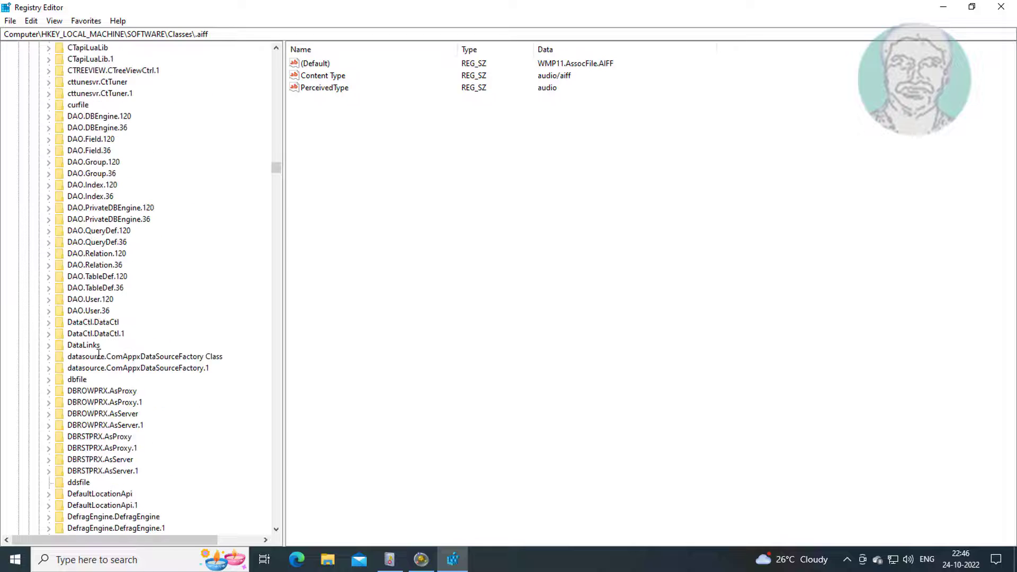
scroll(141, 215, "up", 20)
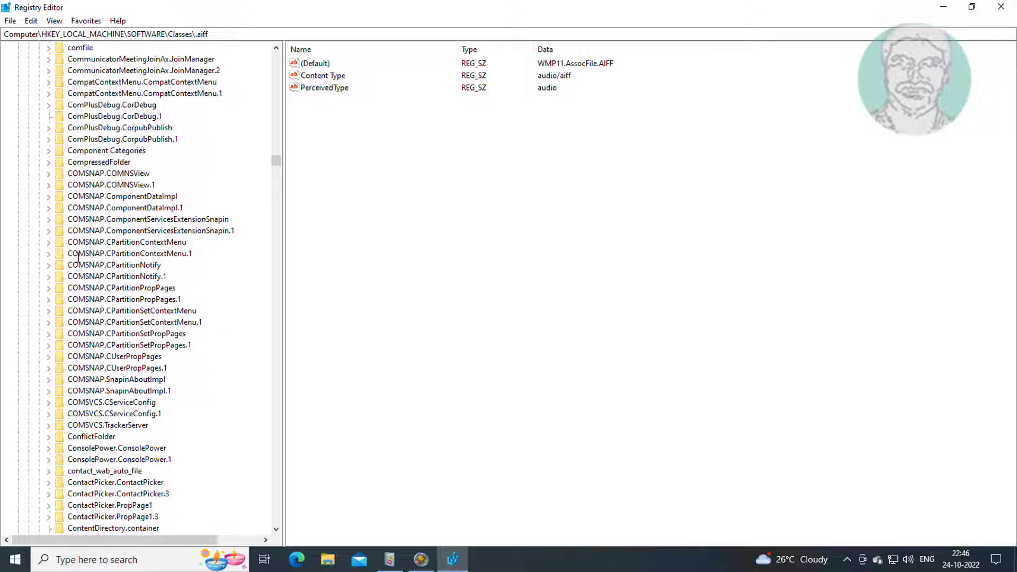
scroll(78, 258, "down", 1)
scroll(85, 255, "up", 15)
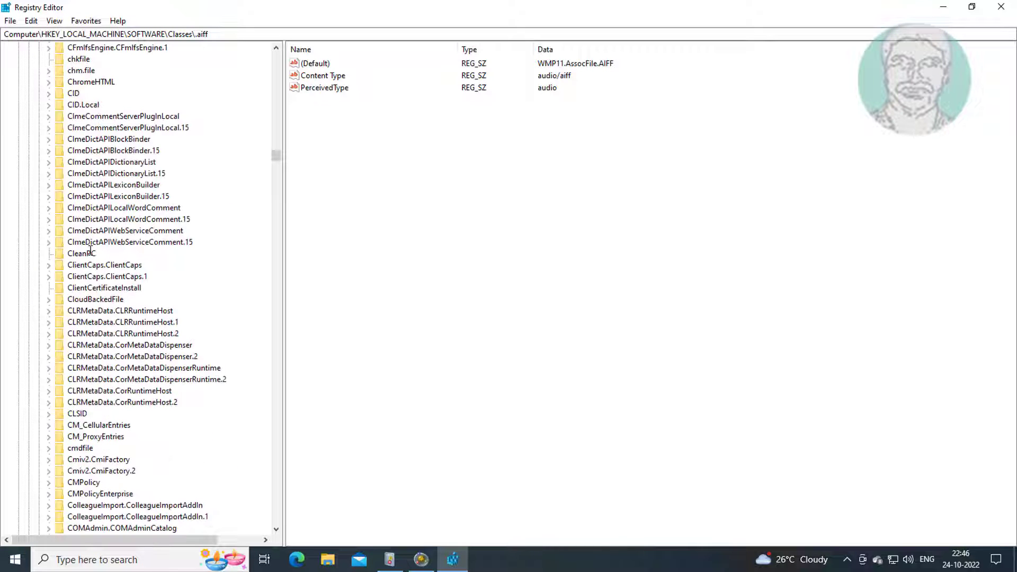
scroll(87, 398, "down", 7)
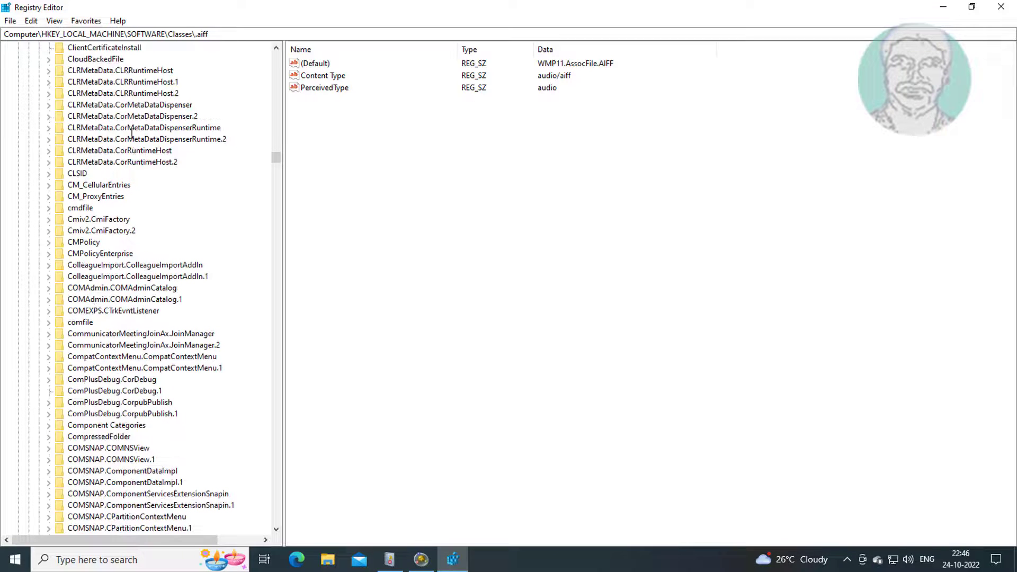
left_click(78, 174)
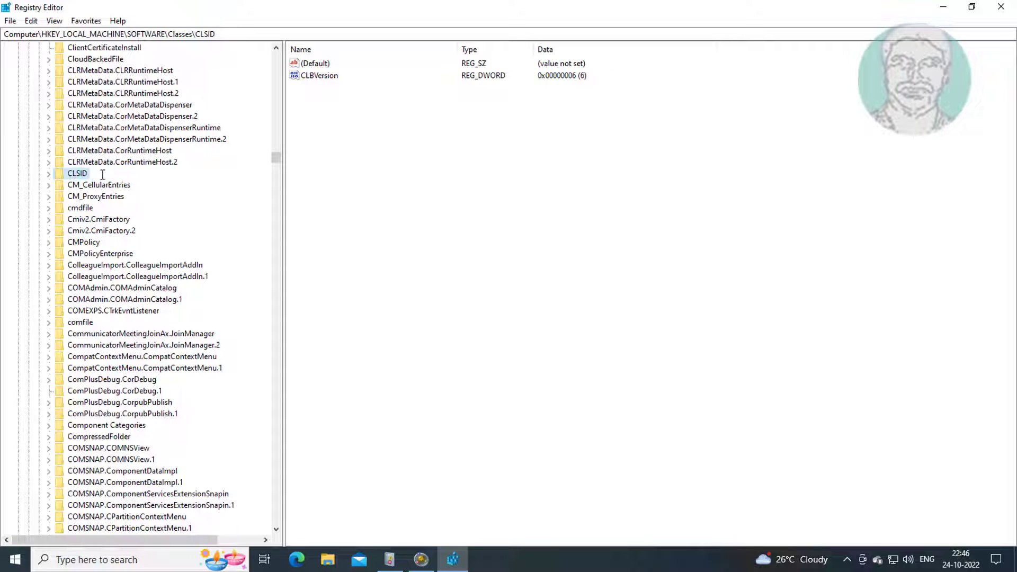
left_click(50, 174)
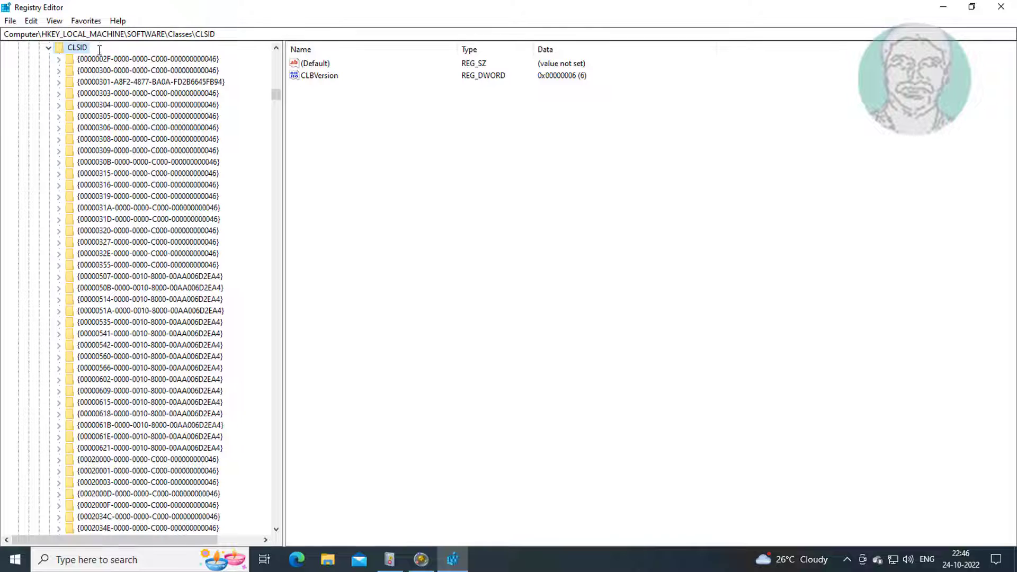
left_click(31, 21)
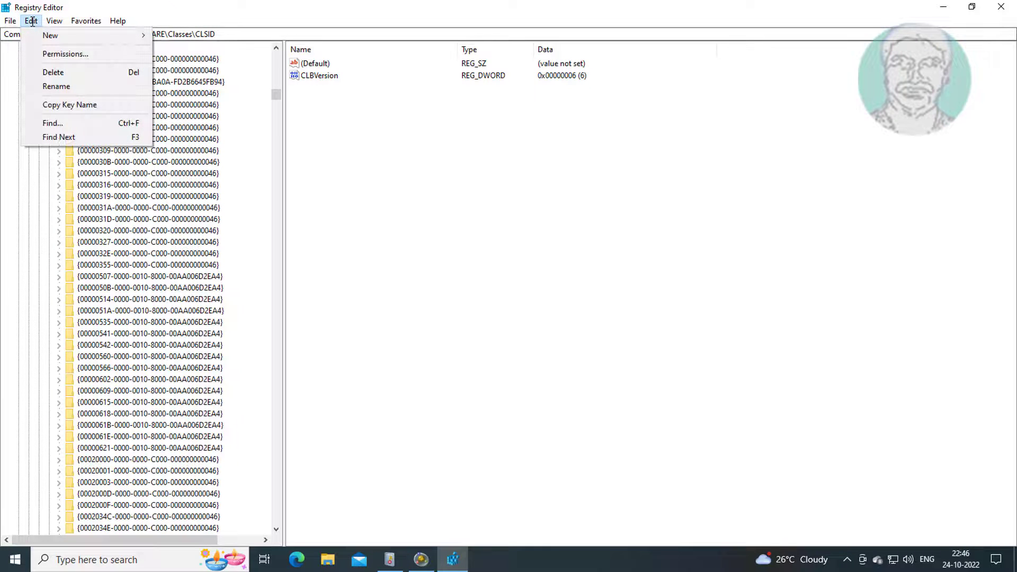
Find the pasted AppID GUID {752073A2-23F2-4396-85F0-8FDB879ED0ED}, searching key names only
left_click(60, 123)
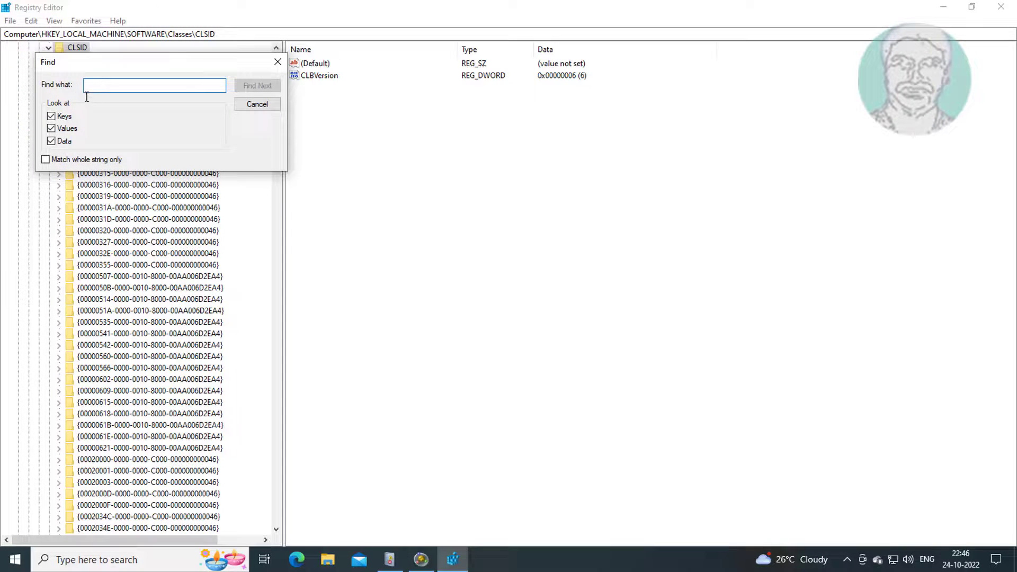
right_click(93, 86)
left_click(125, 141)
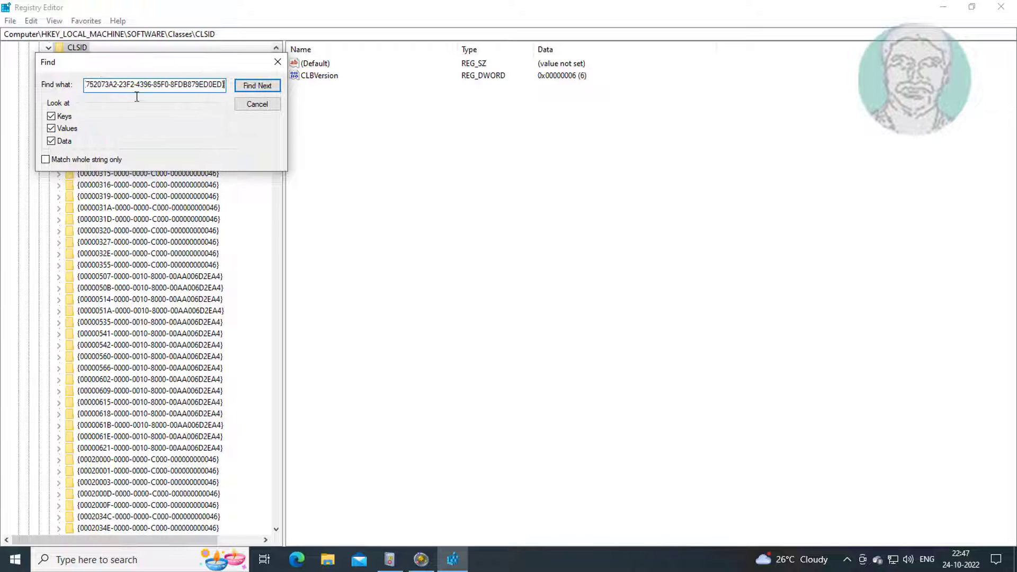
left_click(52, 128)
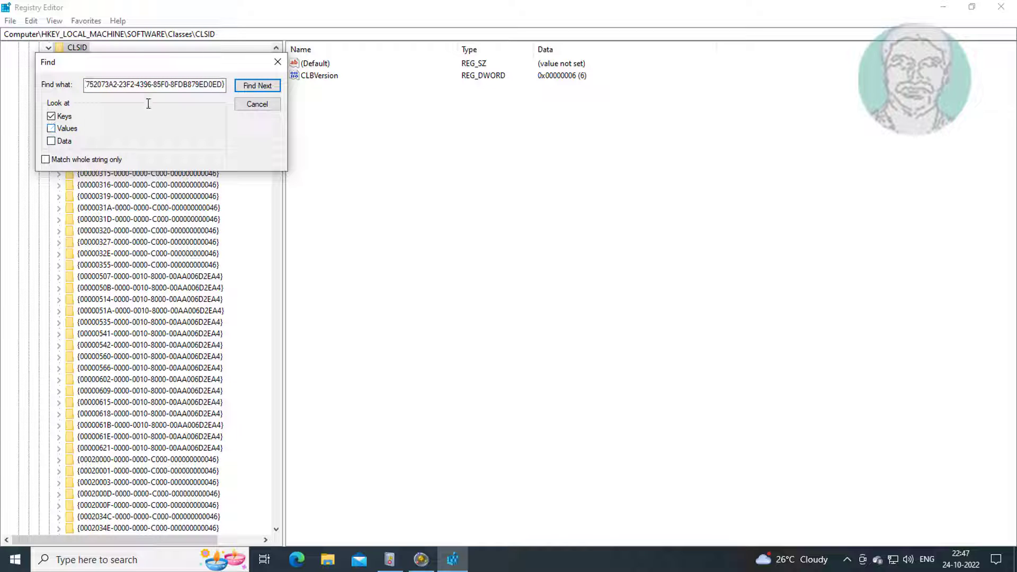
left_click(253, 86)
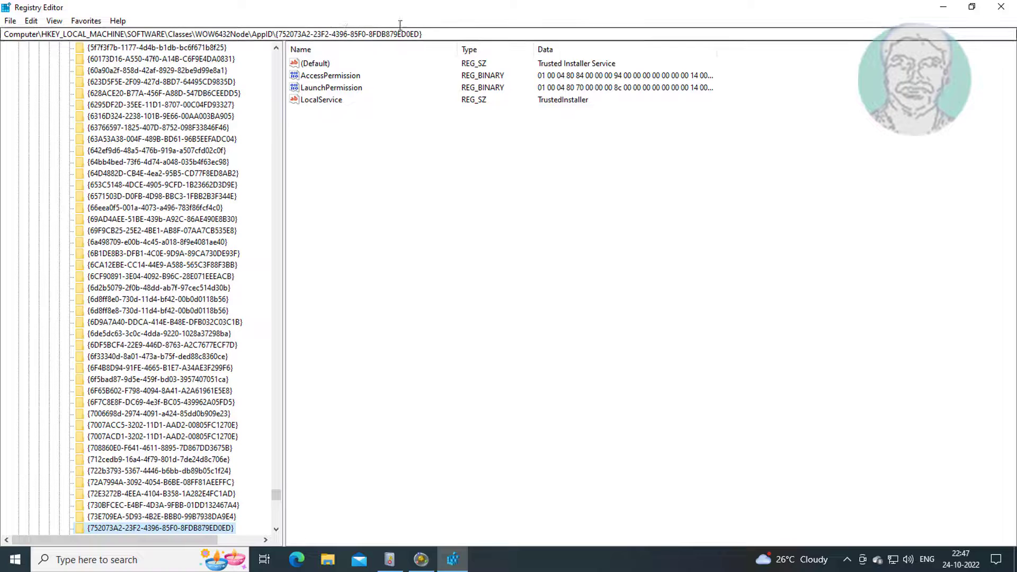
Open the Permissions dialog for the {752073A2-23F2-4396-85F0-8FDB879ED0ED} key
scroll(270, 469, "down", 4)
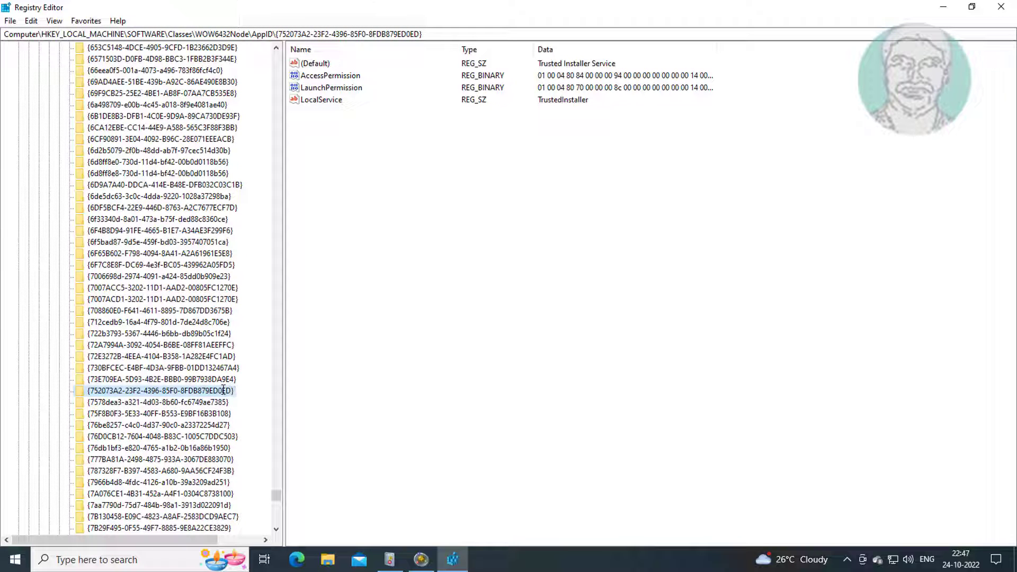
right_click(223, 390)
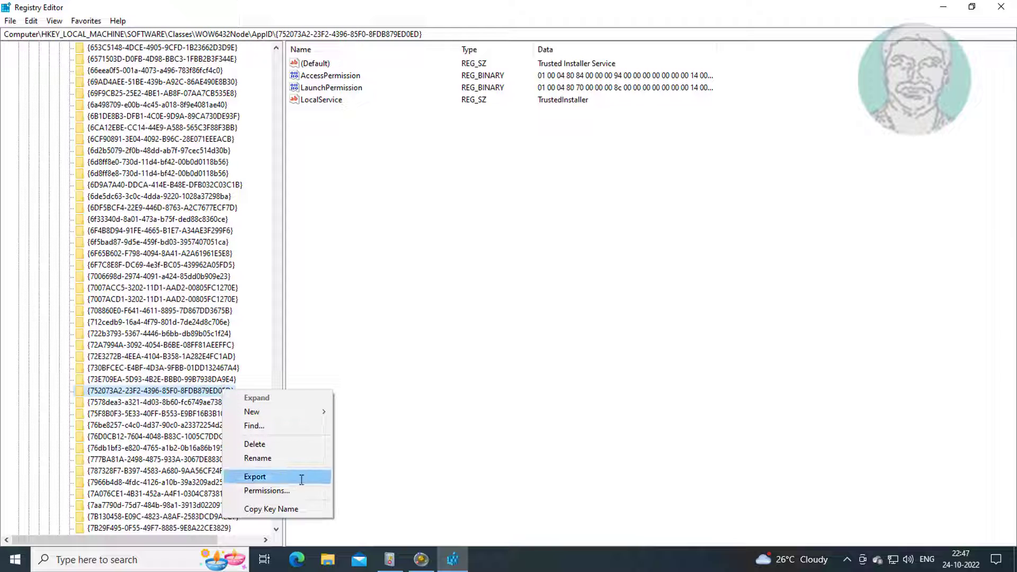
left_click(286, 491)
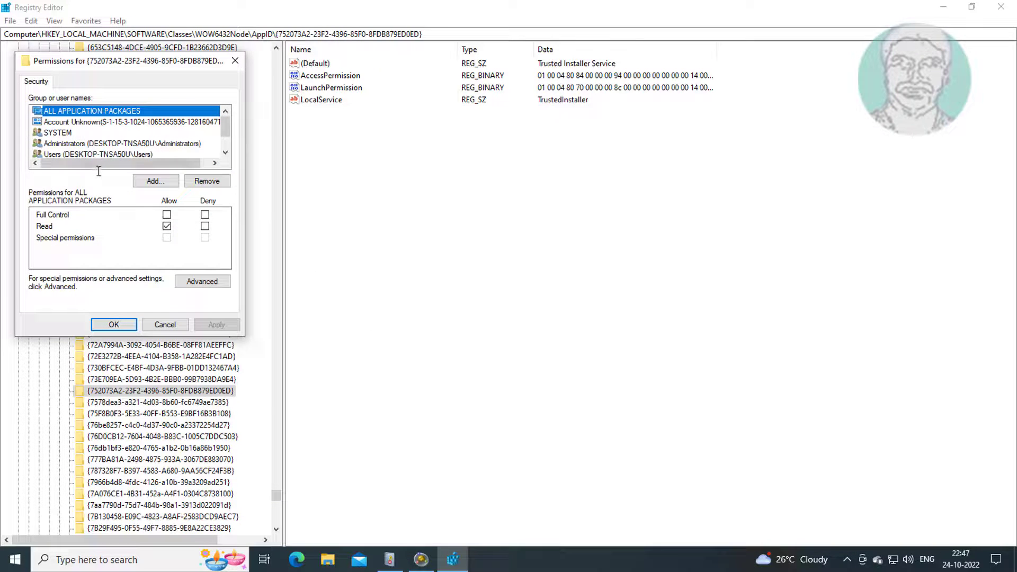
In Advanced Security Settings, change the key's owner to the local Administrators group
left_click(189, 284)
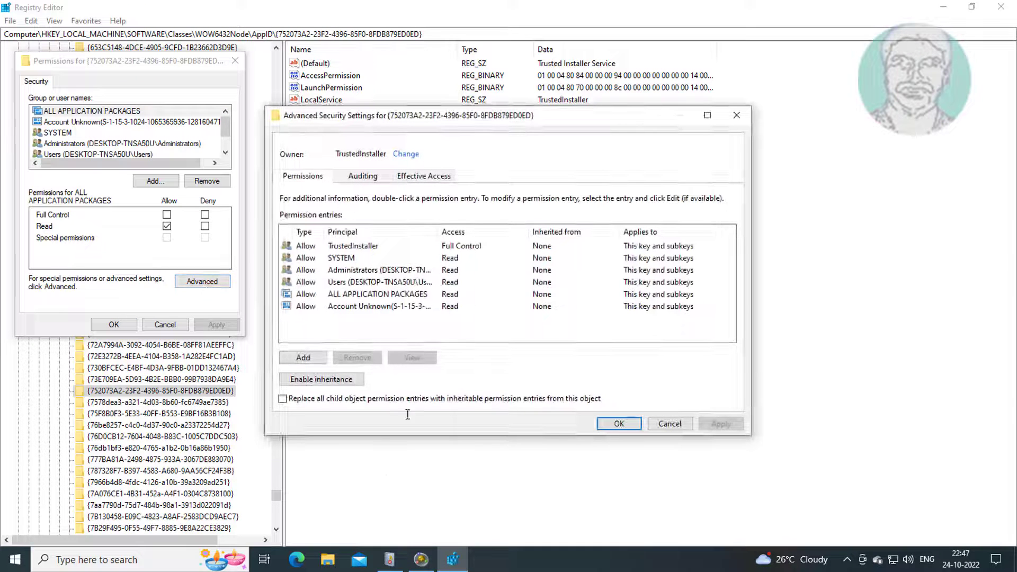
left_click(405, 154)
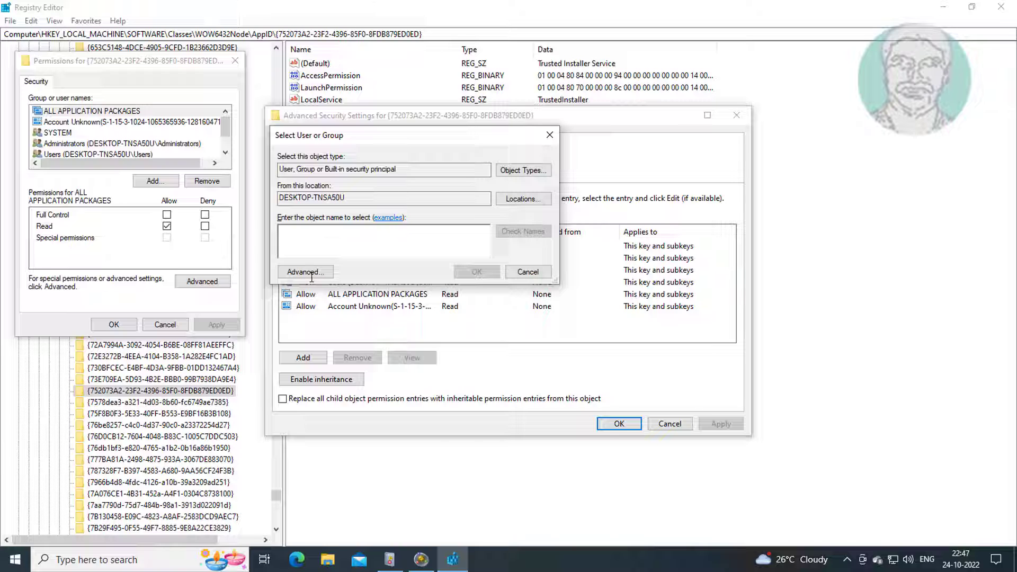
left_click(312, 272)
left_click(570, 274)
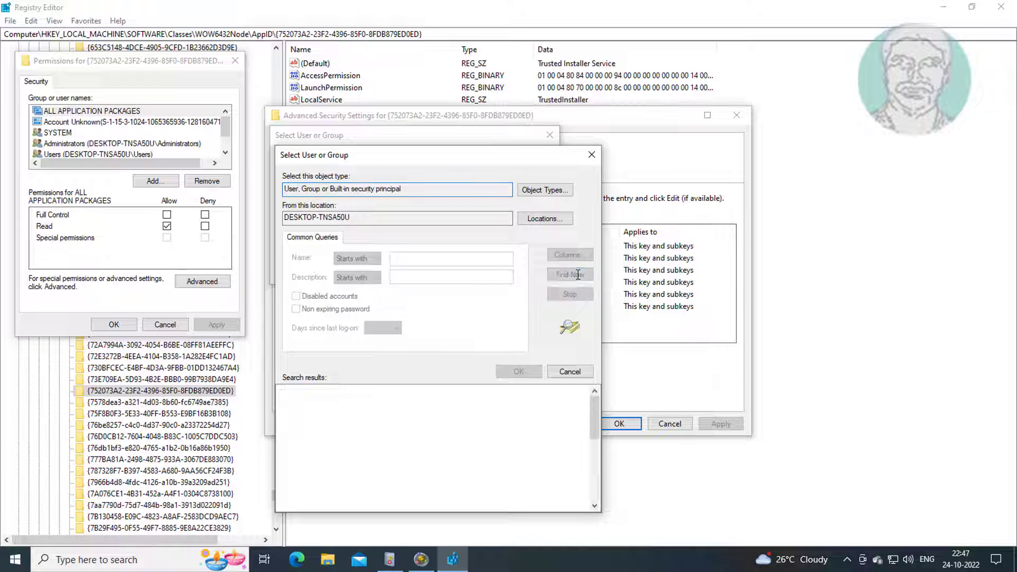
left_click_drag(339, 394, 401, 391)
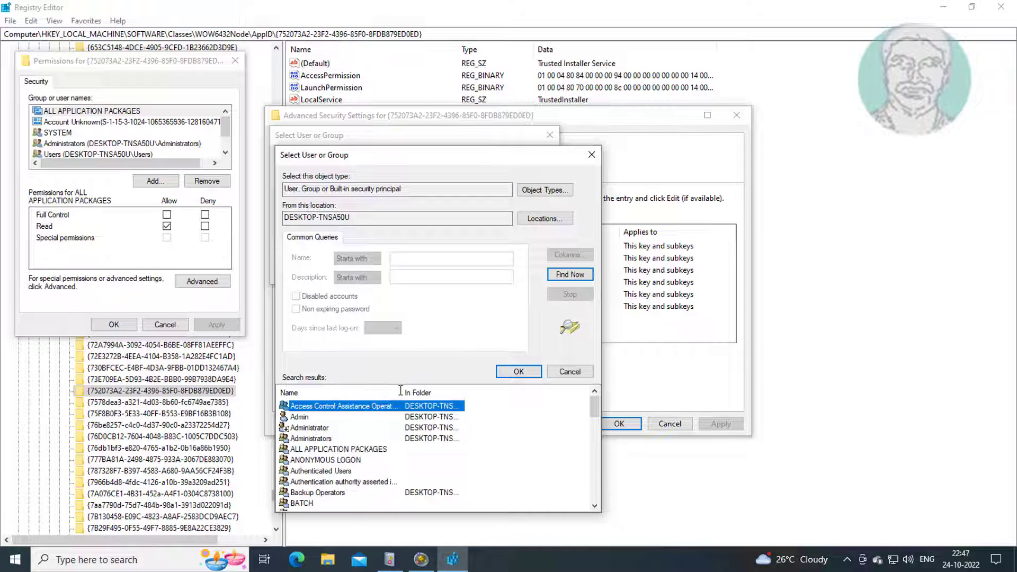
left_click(317, 439)
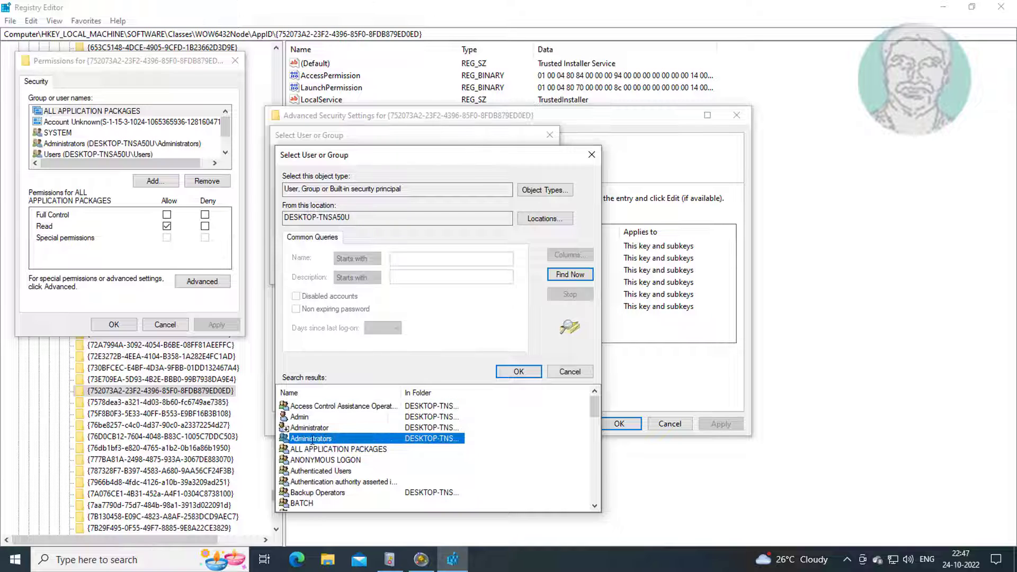
left_click(521, 372)
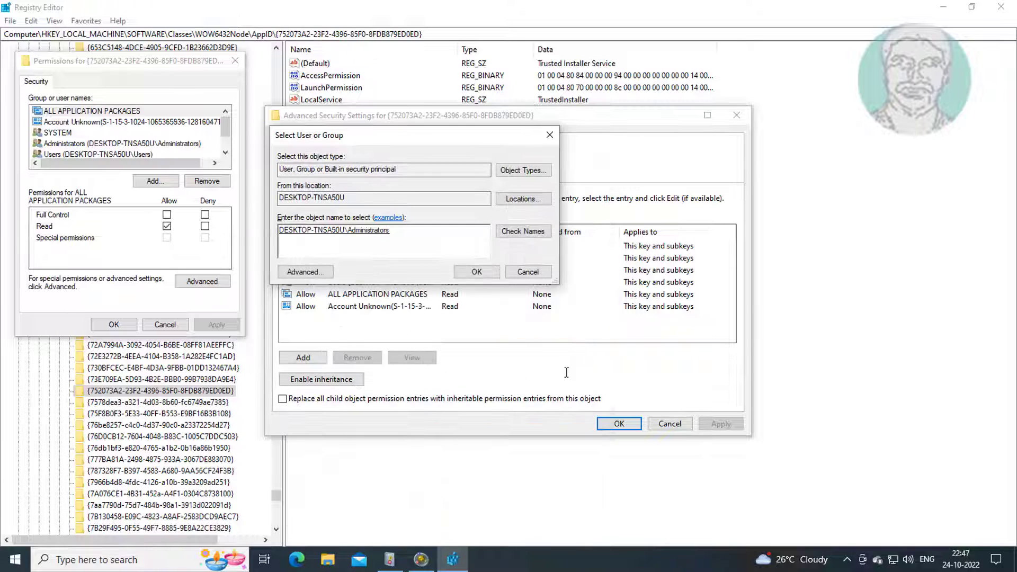
left_click(476, 271)
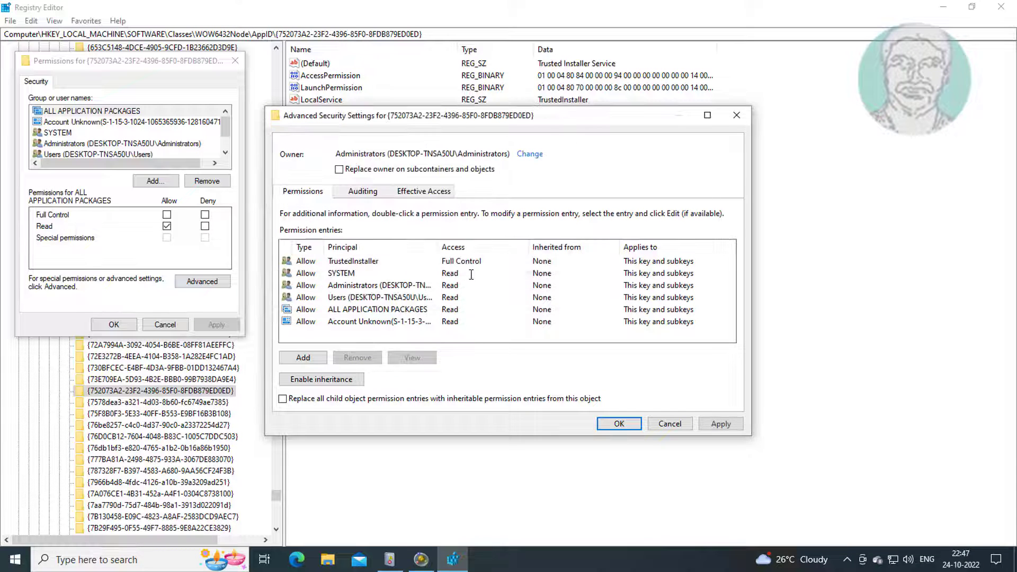
Apply the Administrators ownership, confirm replacing child permissions, and close Advanced Security Settings
left_click(283, 398)
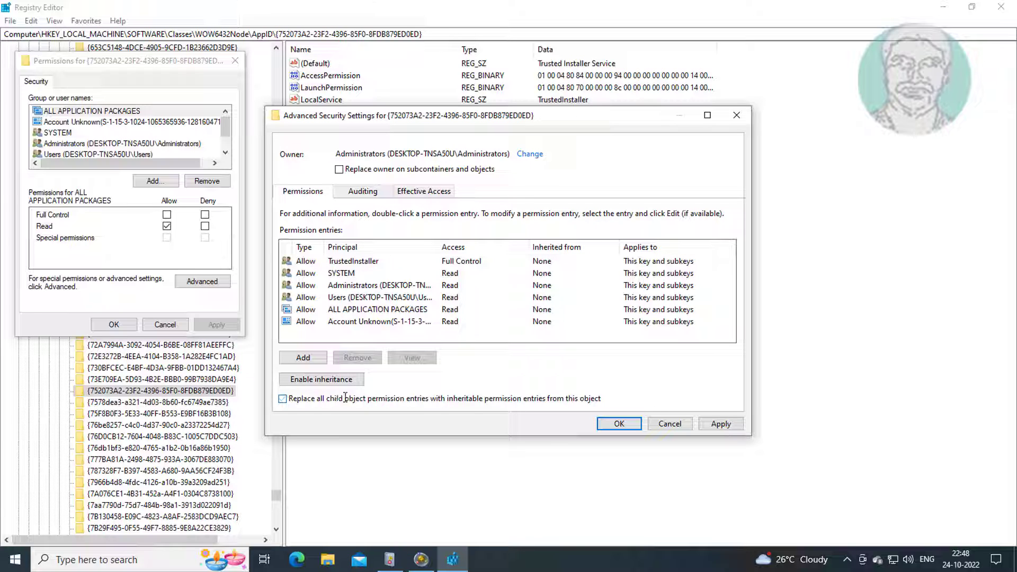
left_click(291, 398)
left_click(729, 430)
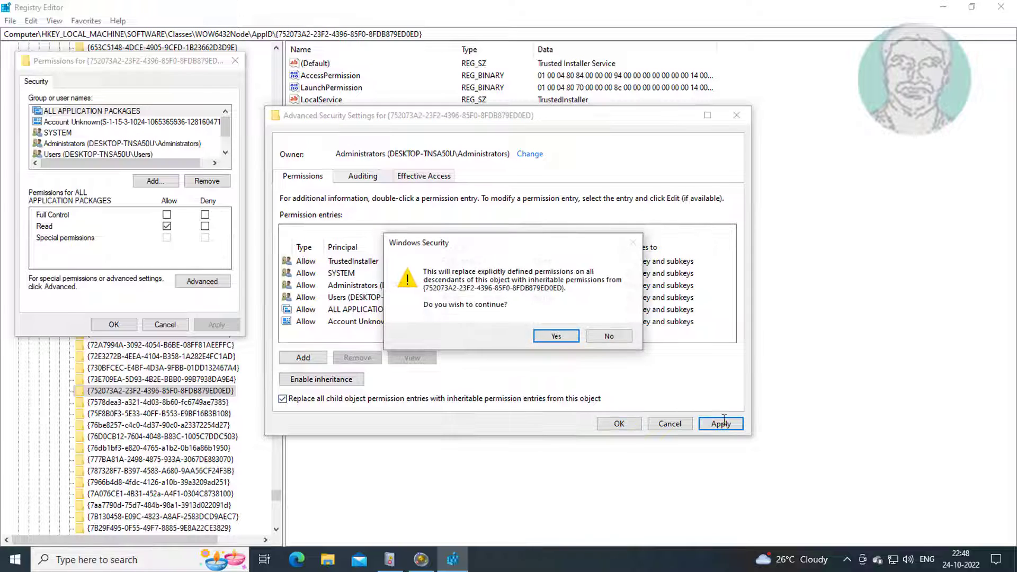
left_click(569, 335)
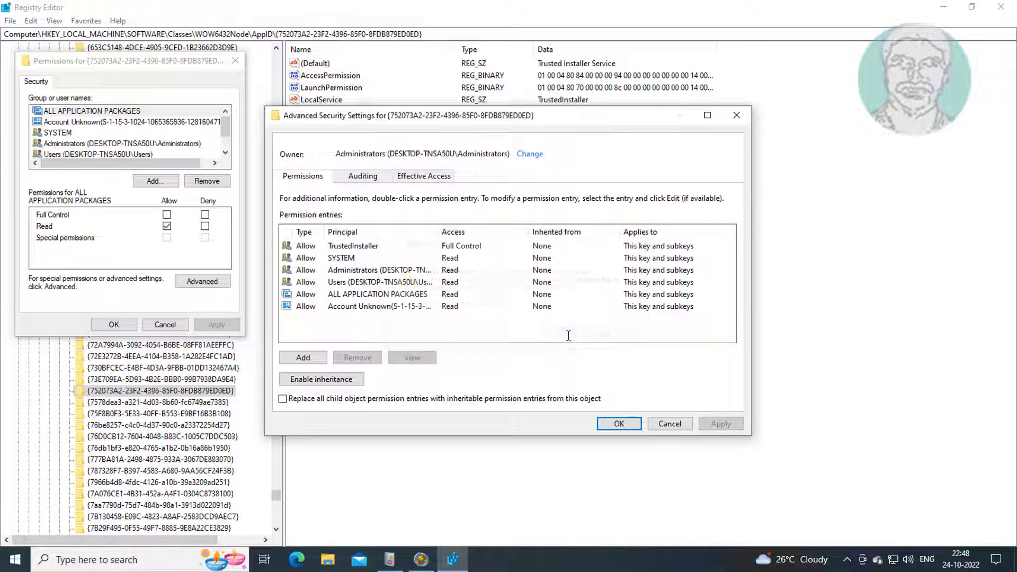
left_click(616, 424)
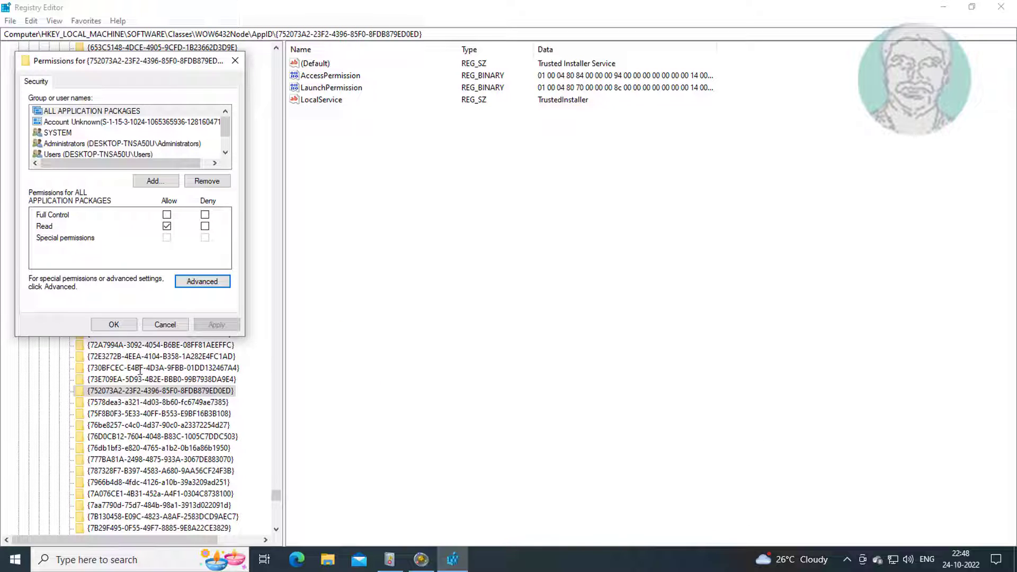
Grant the Administrators group Full Control on the key and apply
left_click(170, 144)
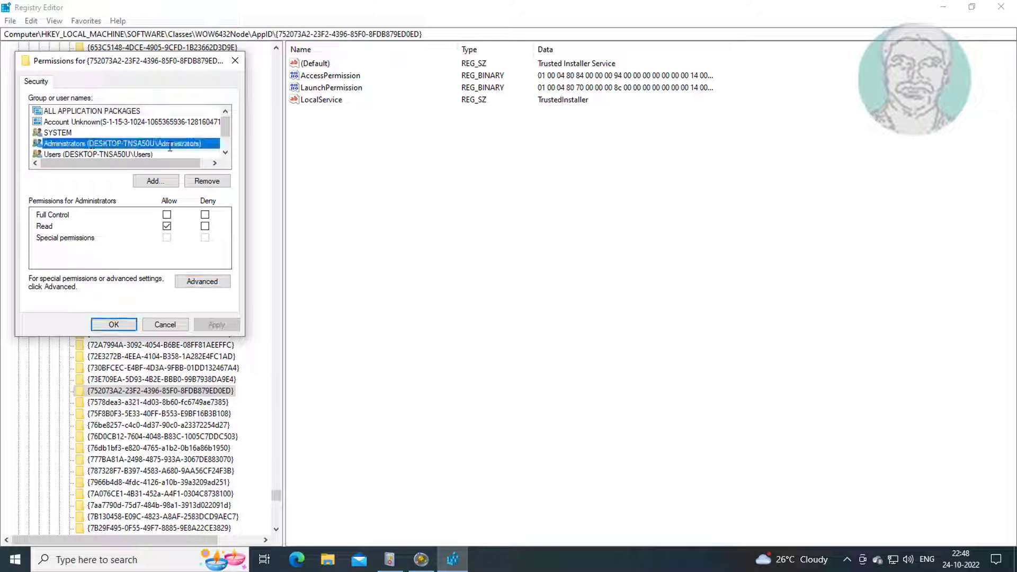
left_click(167, 215)
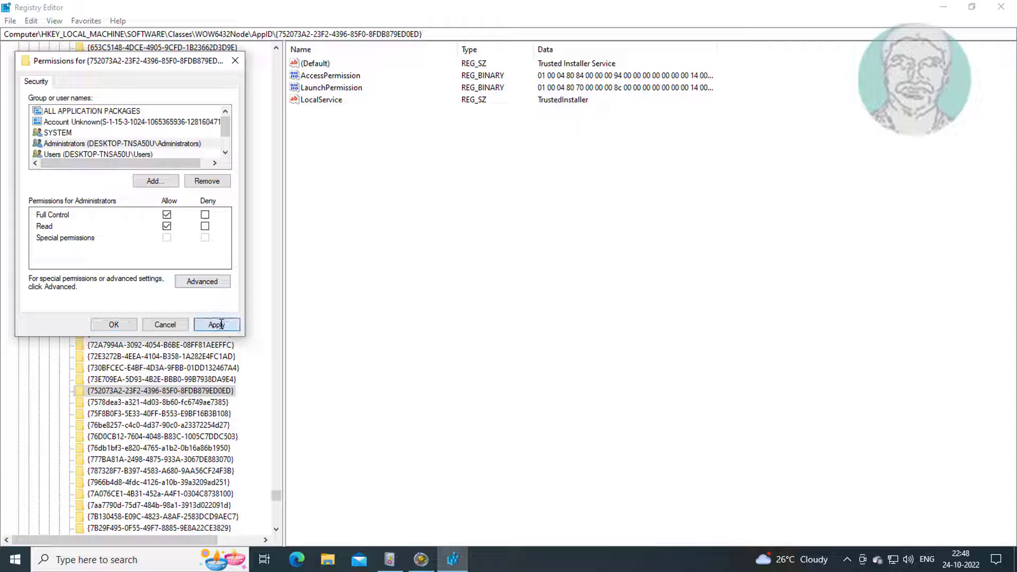
left_click(222, 325)
left_click(112, 323)
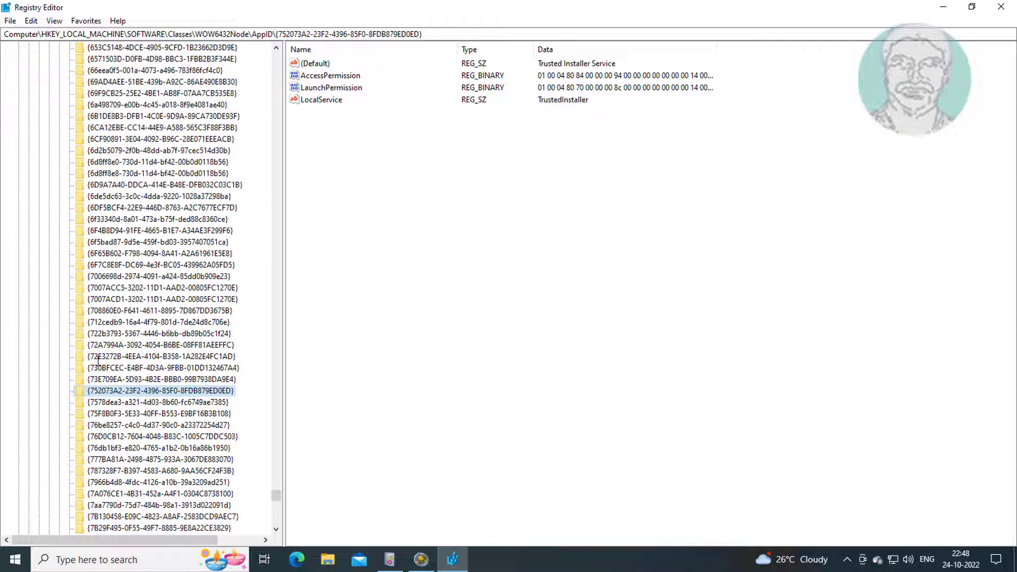
Collapse Classes, SOFTWARE and HKEY_LOCAL_MACHINE back to the top of the tree
left_click_drag(276, 495, 243, 47)
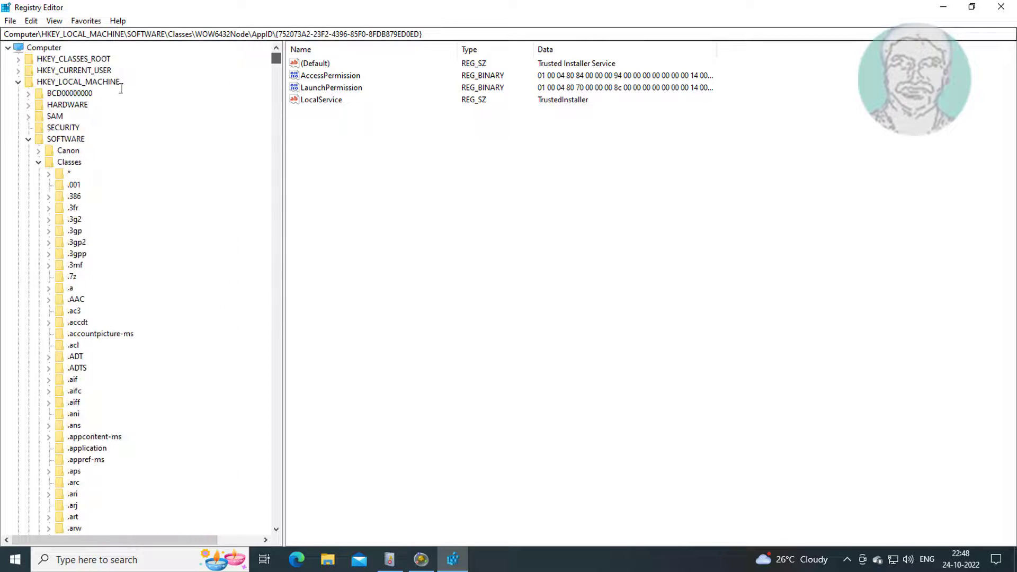
left_click(38, 162)
left_click(29, 139)
left_click(18, 83)
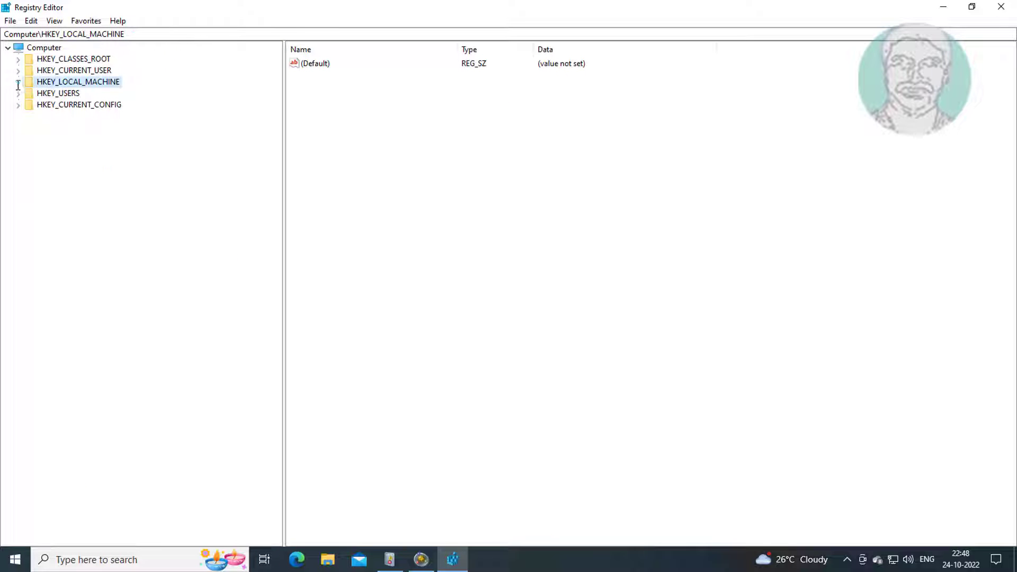
Close Registry Editor and Component Services
left_click(1001, 6)
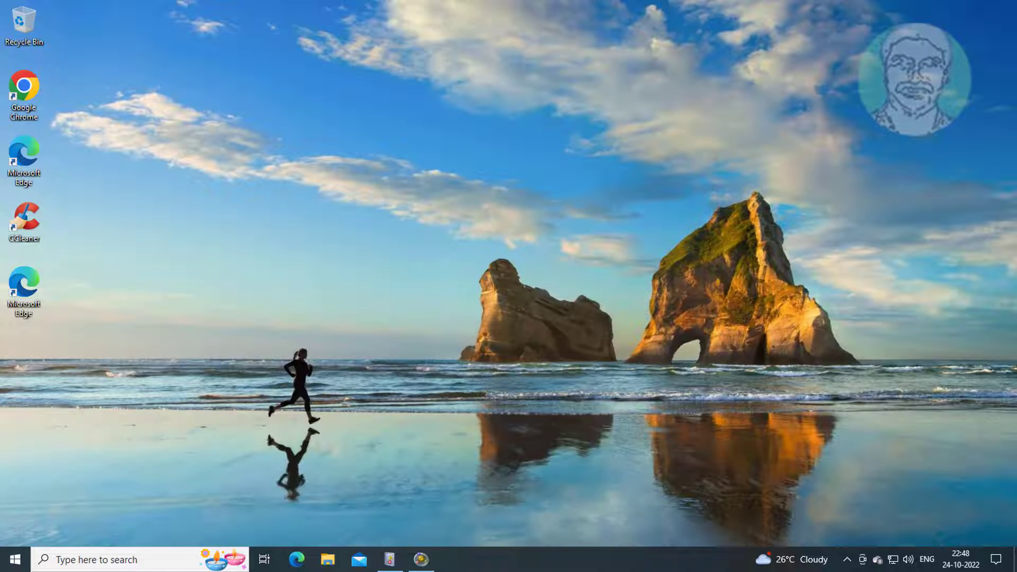
left_click(424, 561)
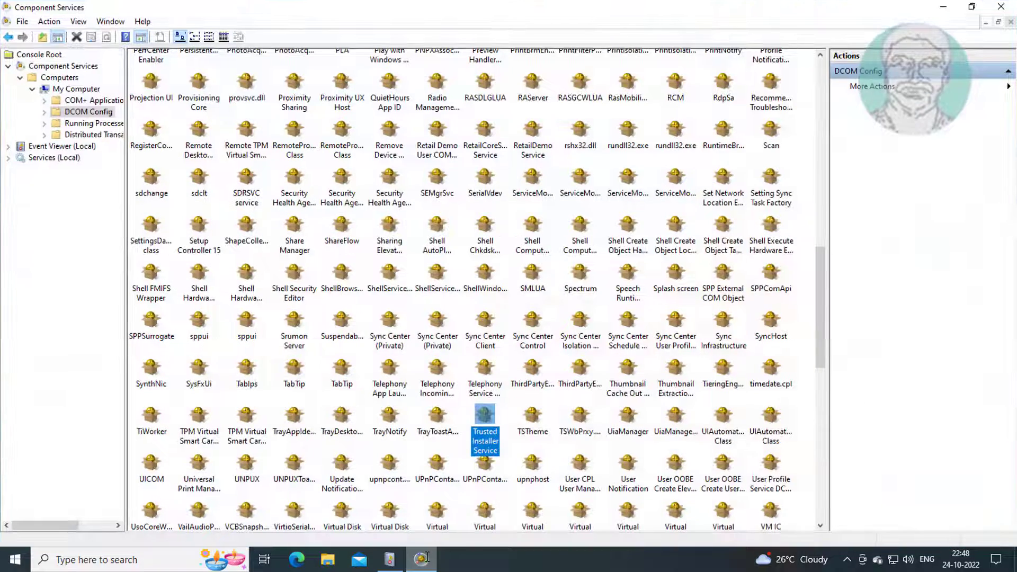
left_click(1001, 6)
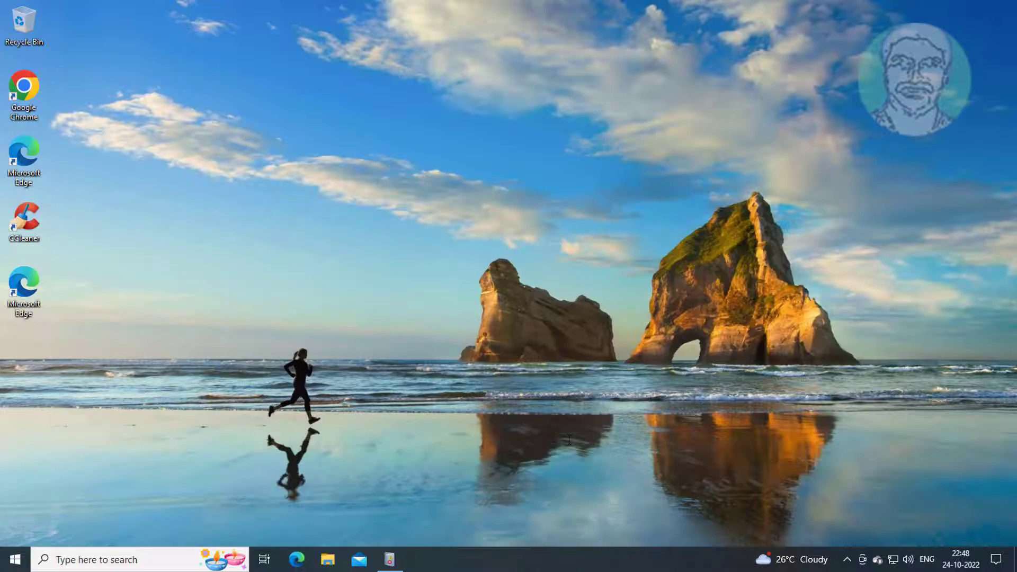
Relaunch Component Services from a Windows search for 'component services'
left_click(138, 561)
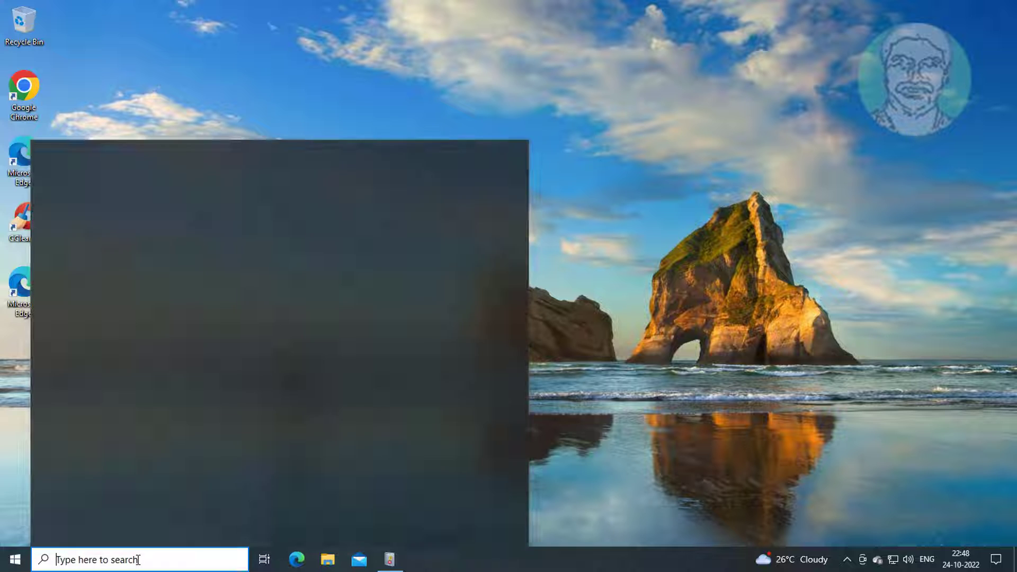
type("compo")
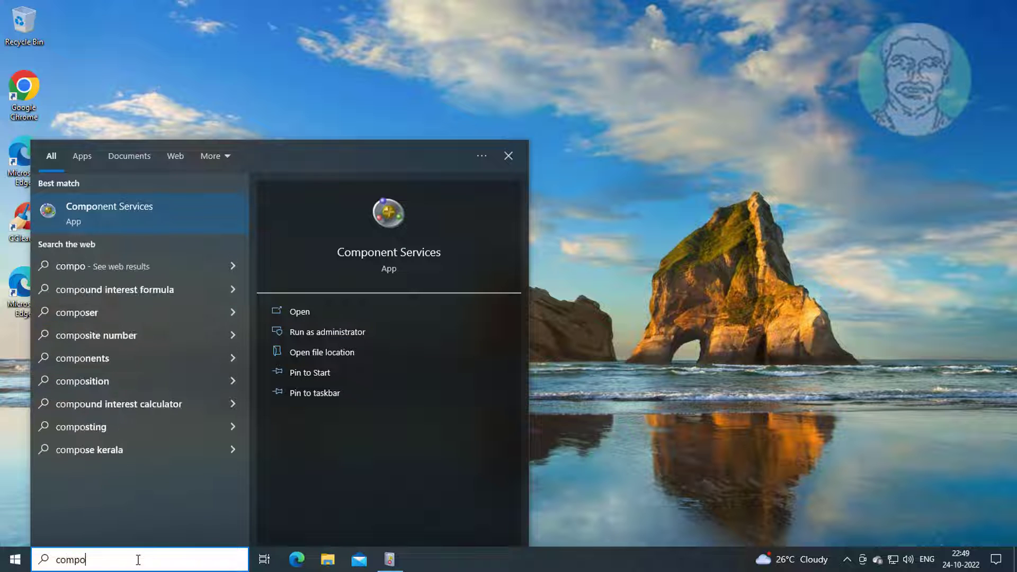
type("nent services")
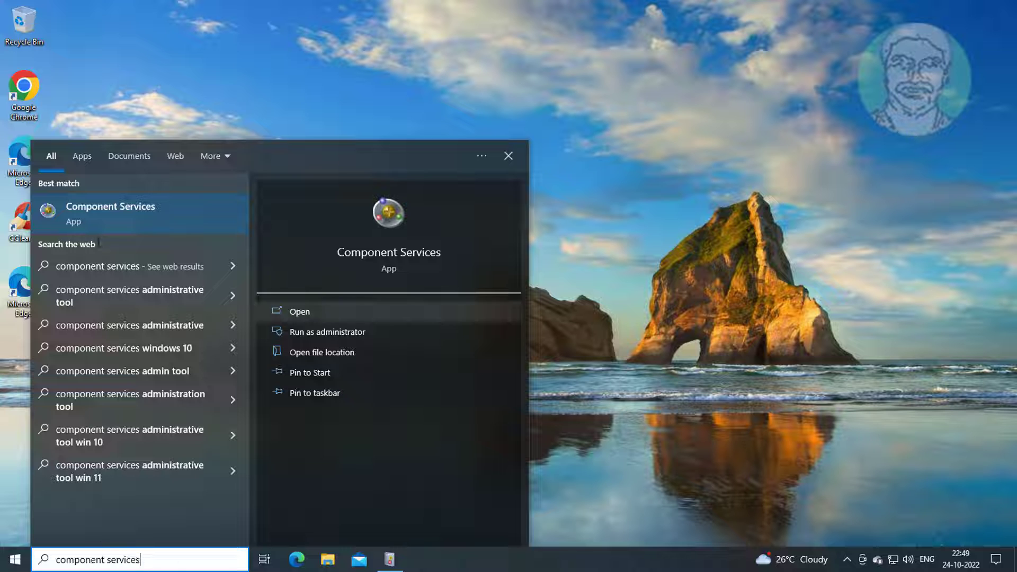
left_click(134, 212)
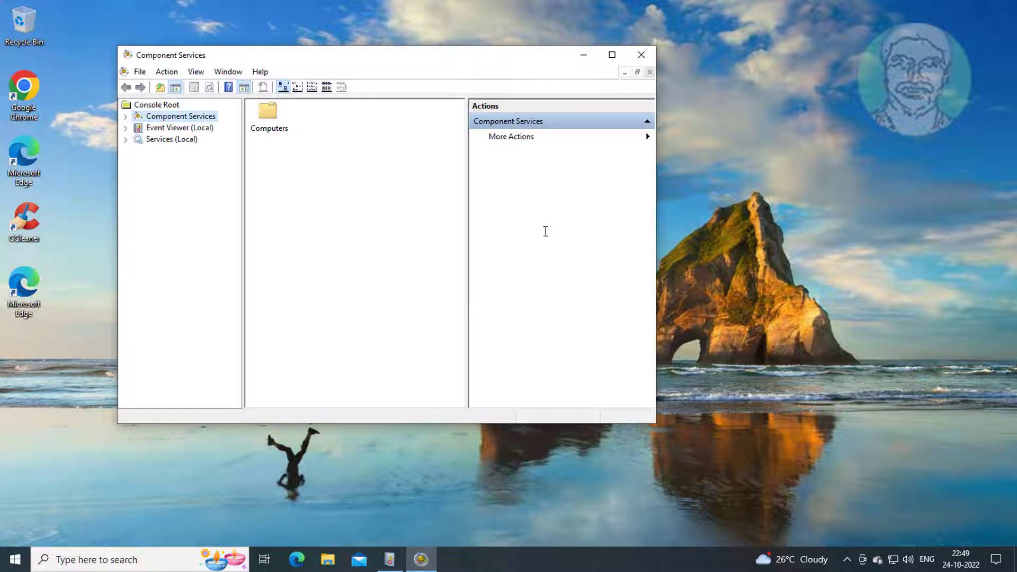
Maximize Component Services and expand Computers > My Computer > DCOM Config
left_click(612, 55)
left_click(8, 66)
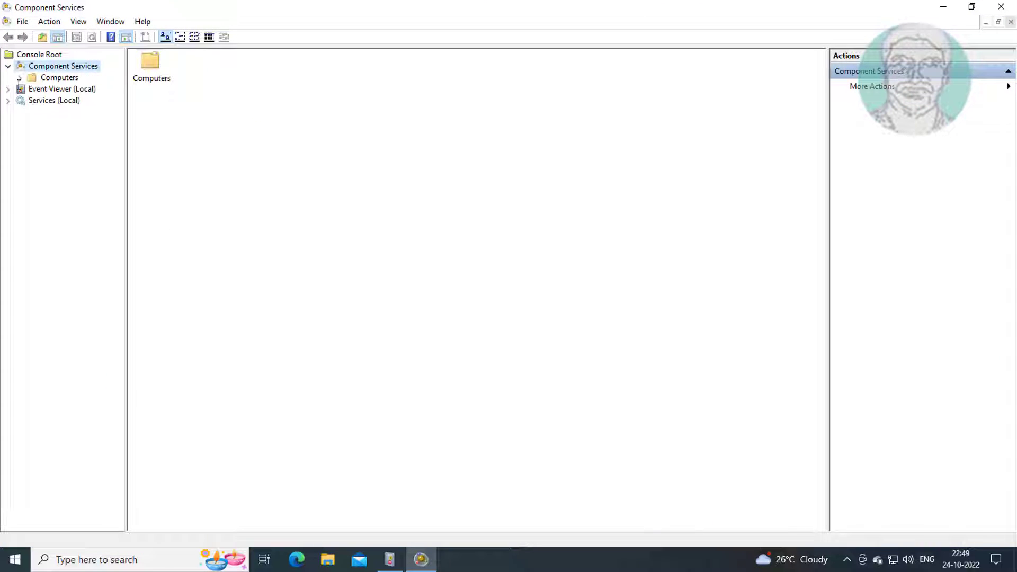
left_click(27, 79)
left_click(21, 78)
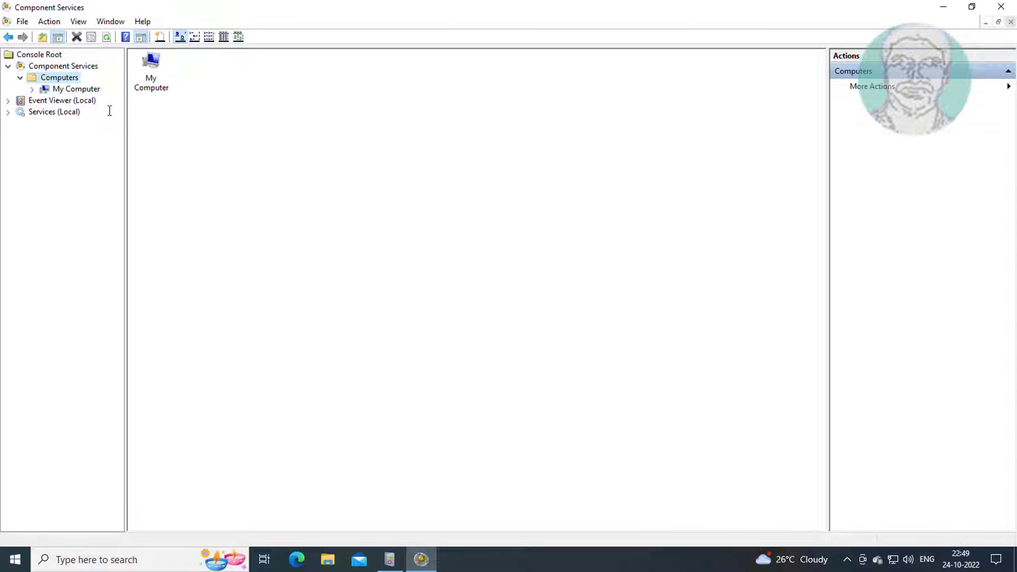
left_click(58, 90)
left_click(33, 90)
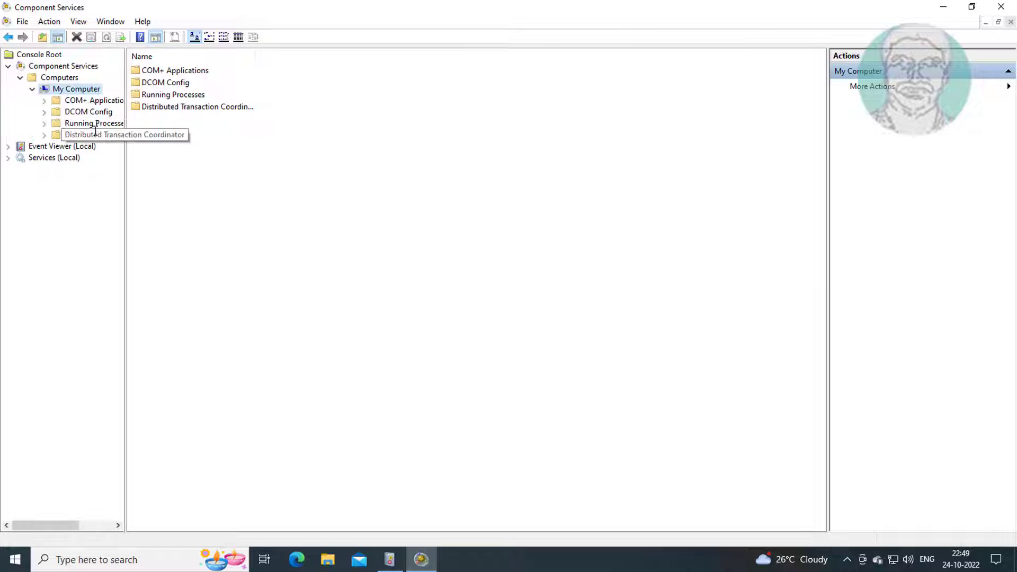
left_click(98, 113)
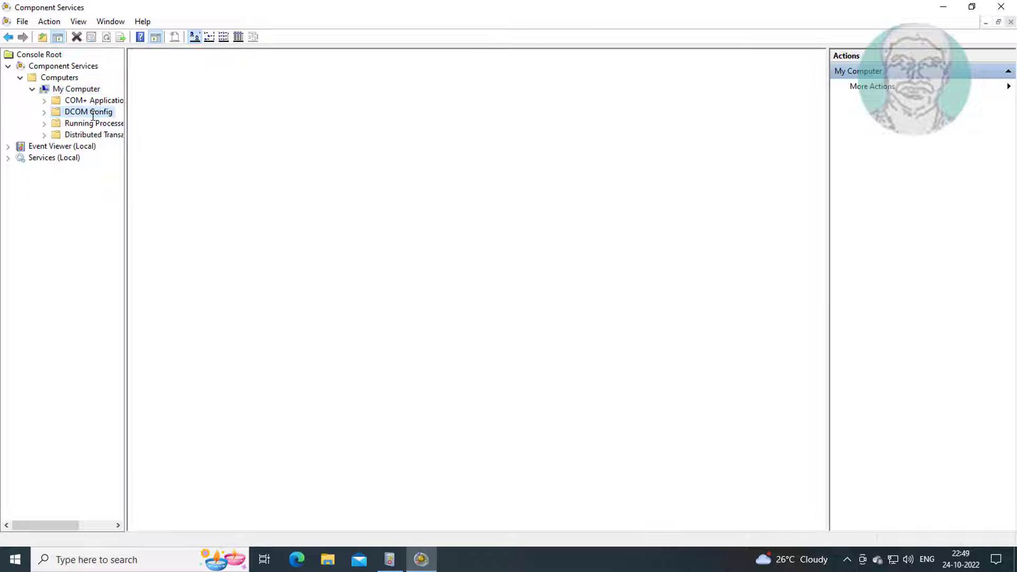
Open the Properties of the Trusted Installer Service entry in DCOM Config
left_click(351, 208)
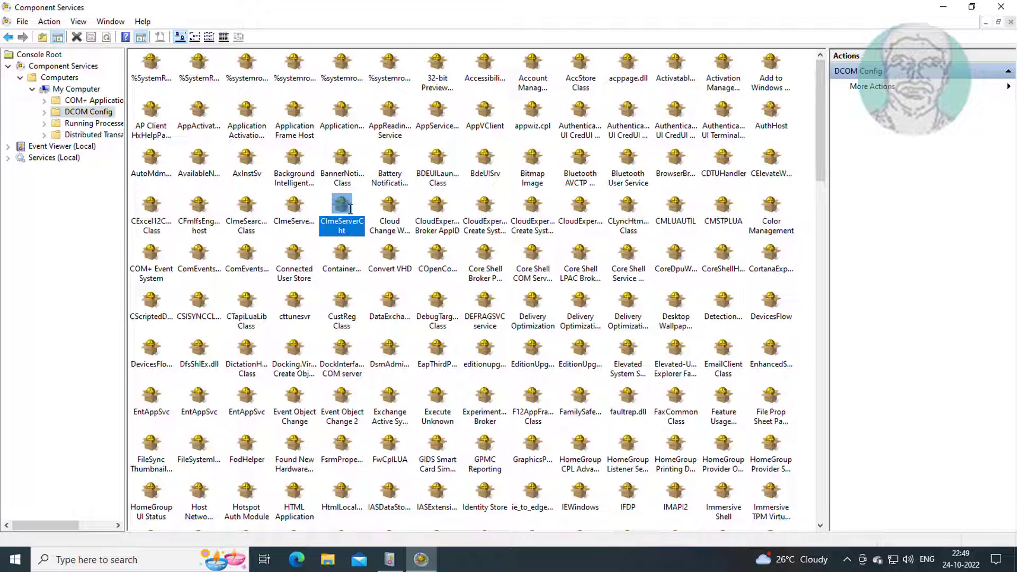
key("t")
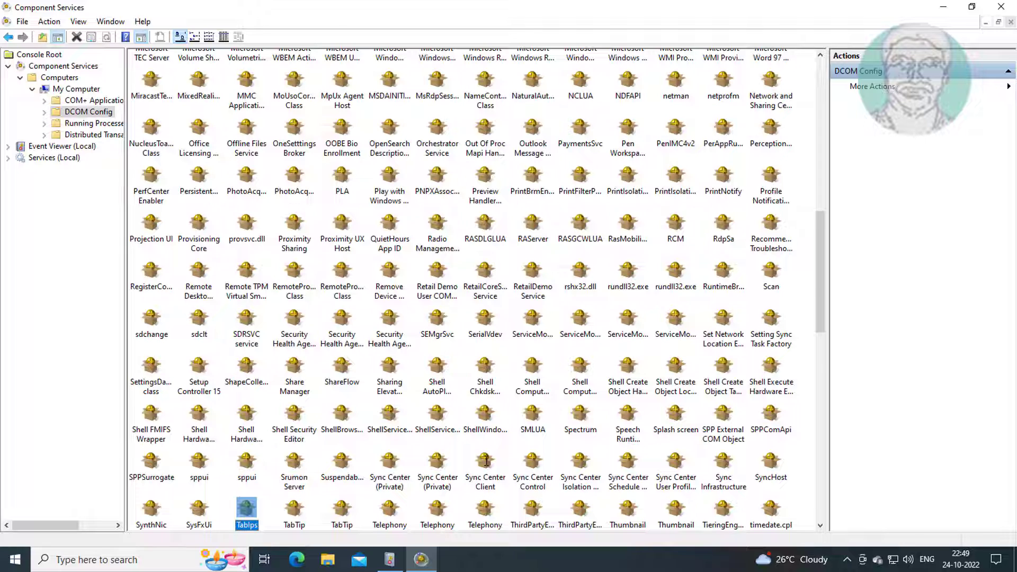
scroll(486, 461, "down", 2)
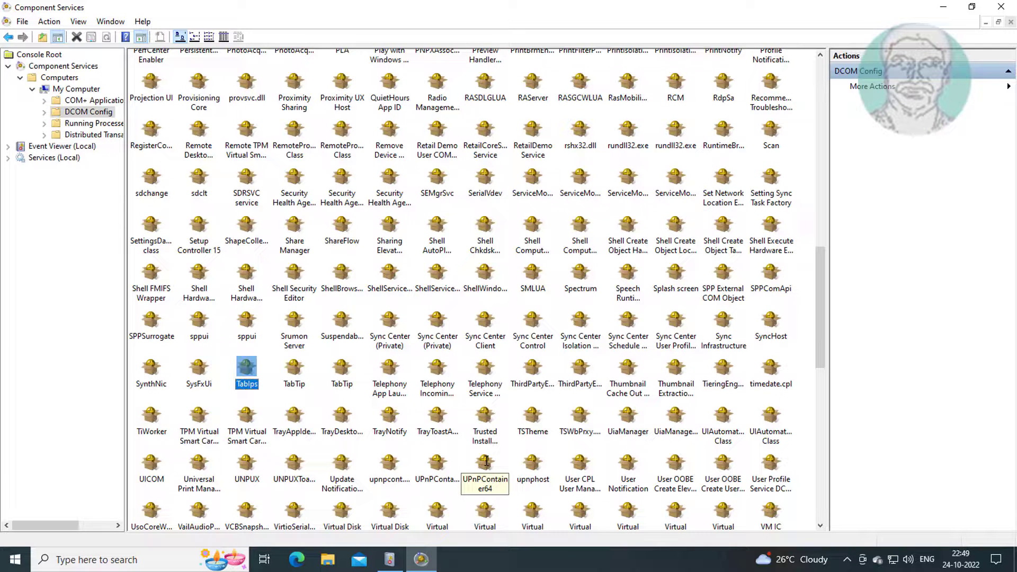
left_click(487, 419)
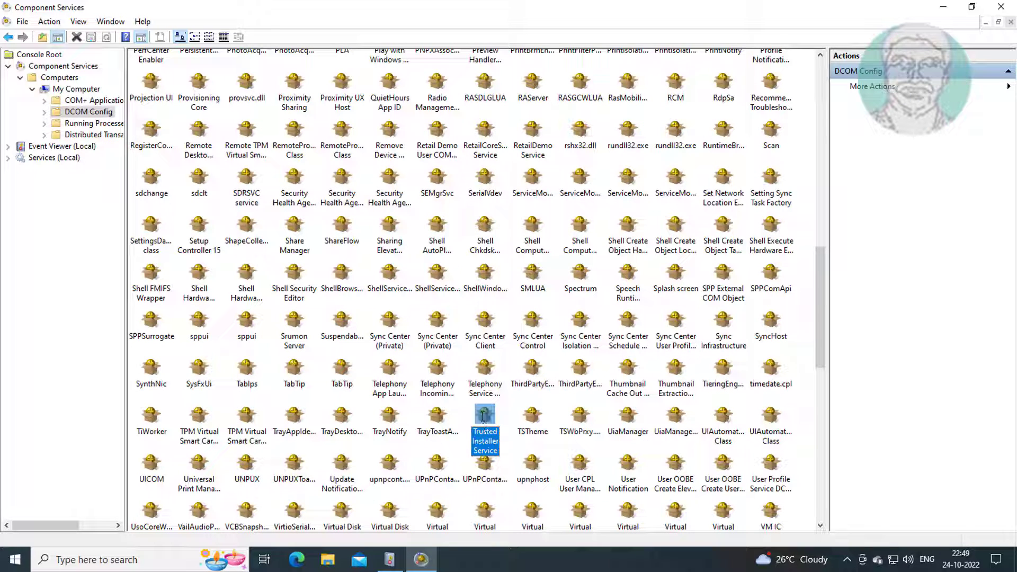
right_click(481, 412)
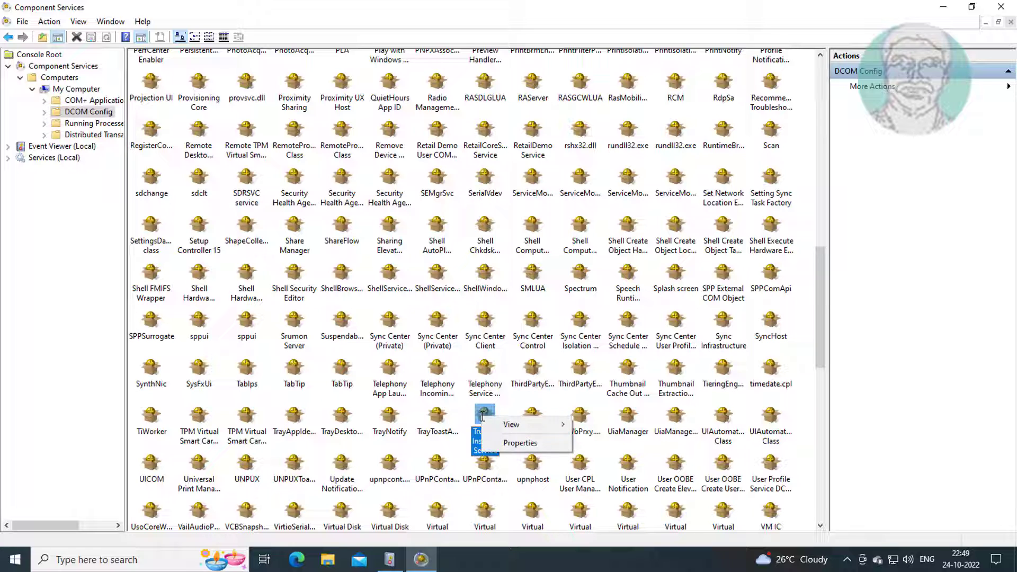
left_click(509, 439)
Add the Administrators group to the Security tab's Launch and Activation permissions
left_click(470, 131)
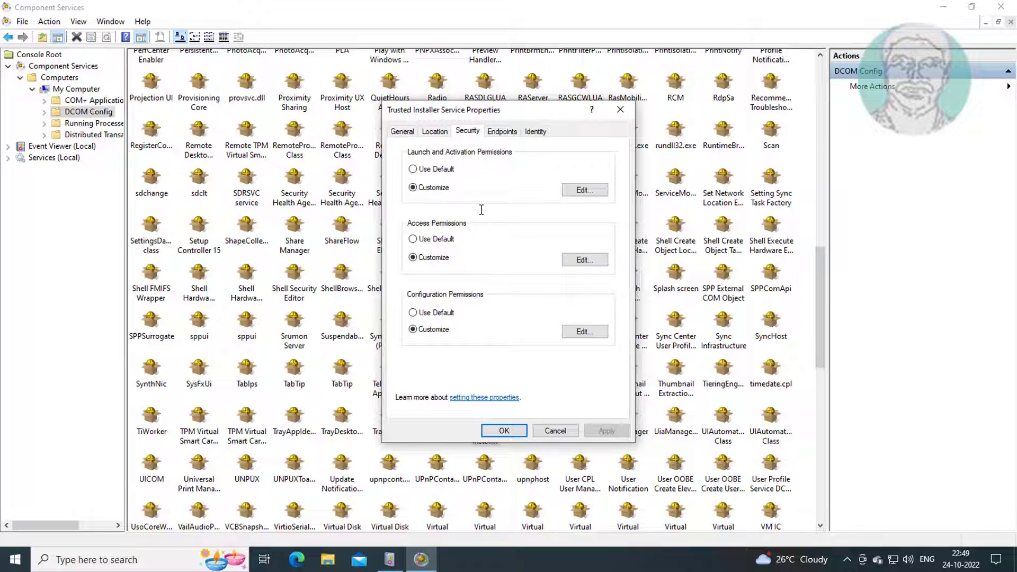
left_click(585, 190)
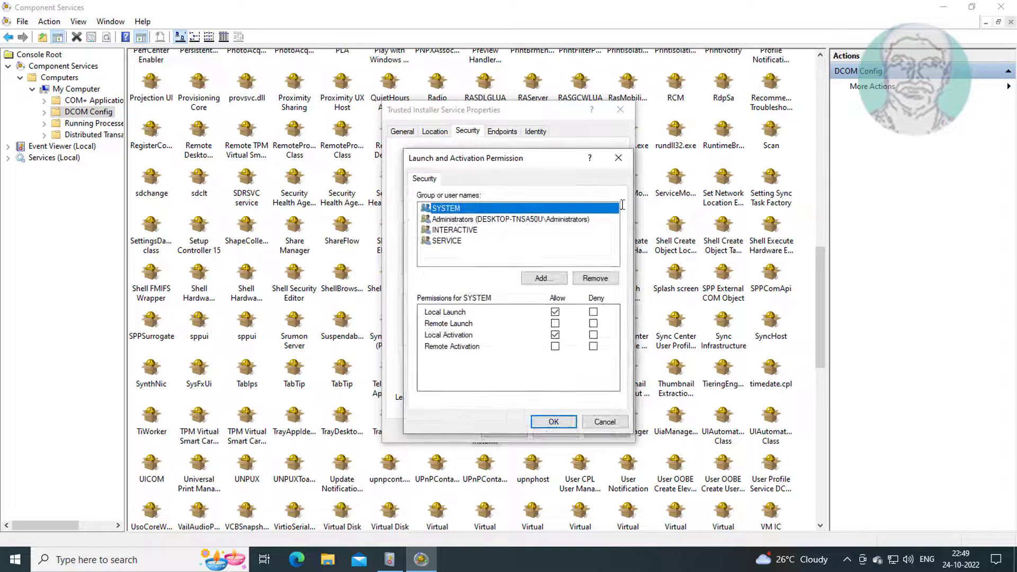
left_click_drag(514, 154, 703, 142)
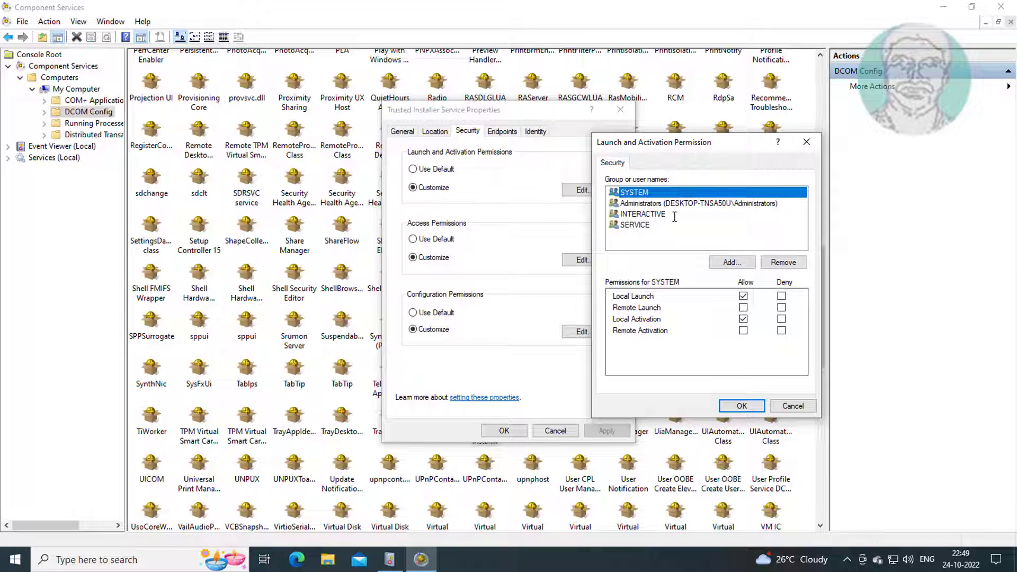
left_click(732, 264)
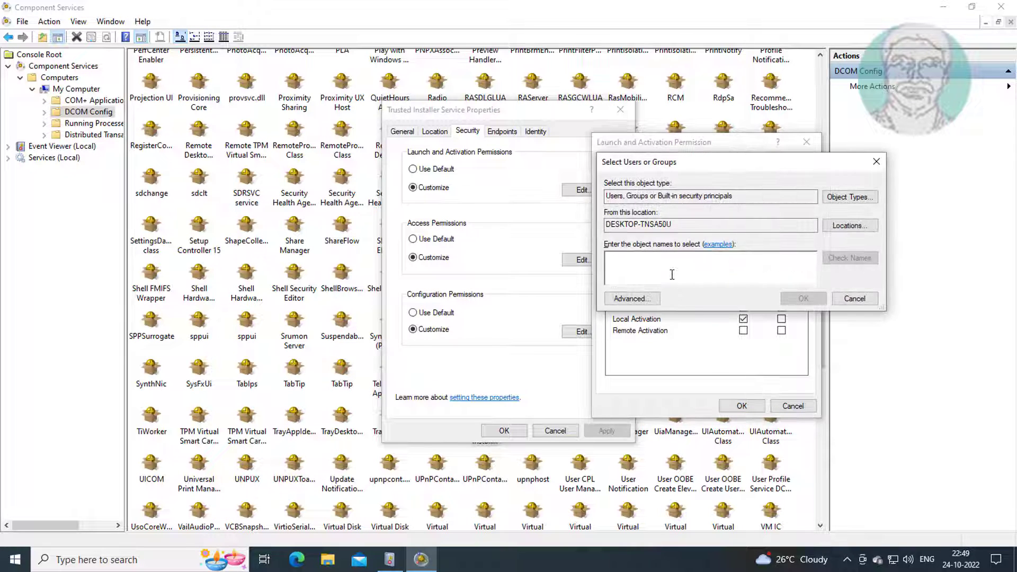
left_click(631, 298)
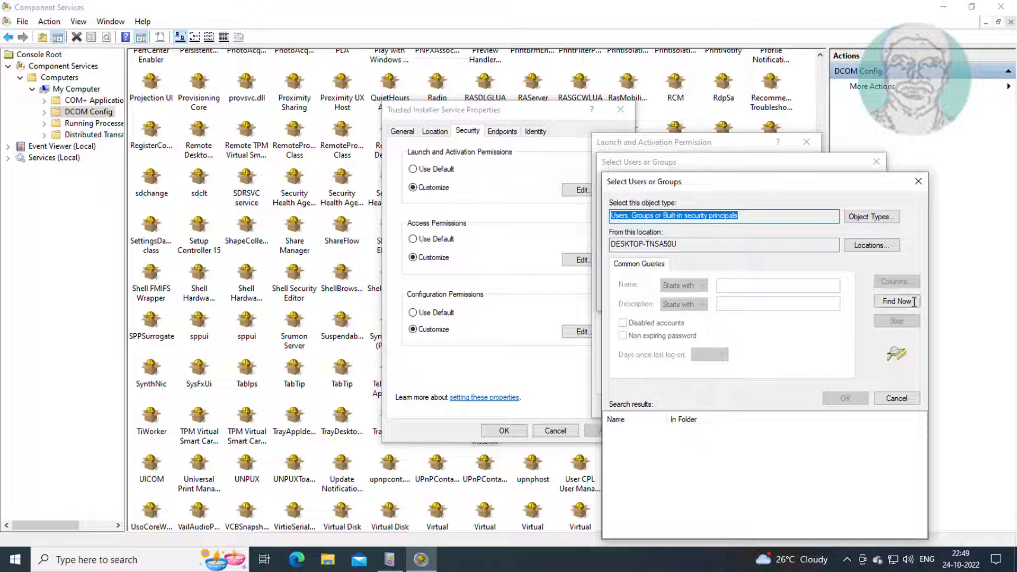
left_click(913, 301)
left_click(628, 466)
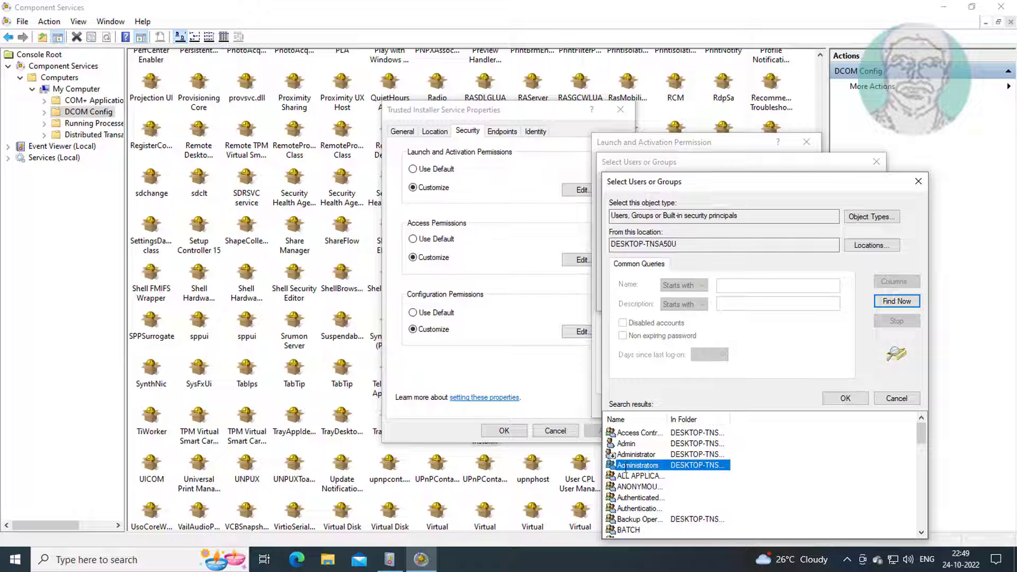
left_click(846, 399)
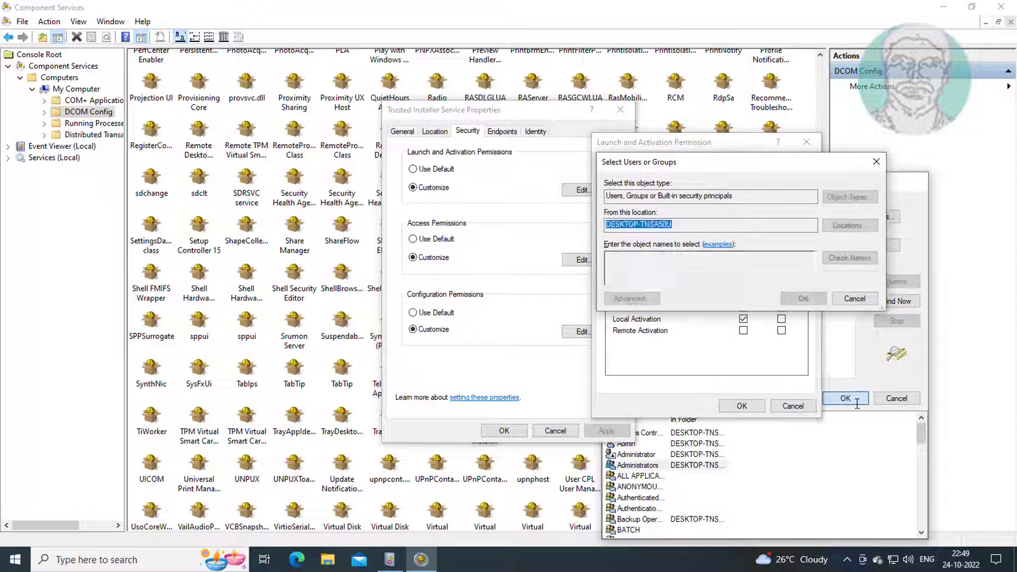
left_click(784, 297)
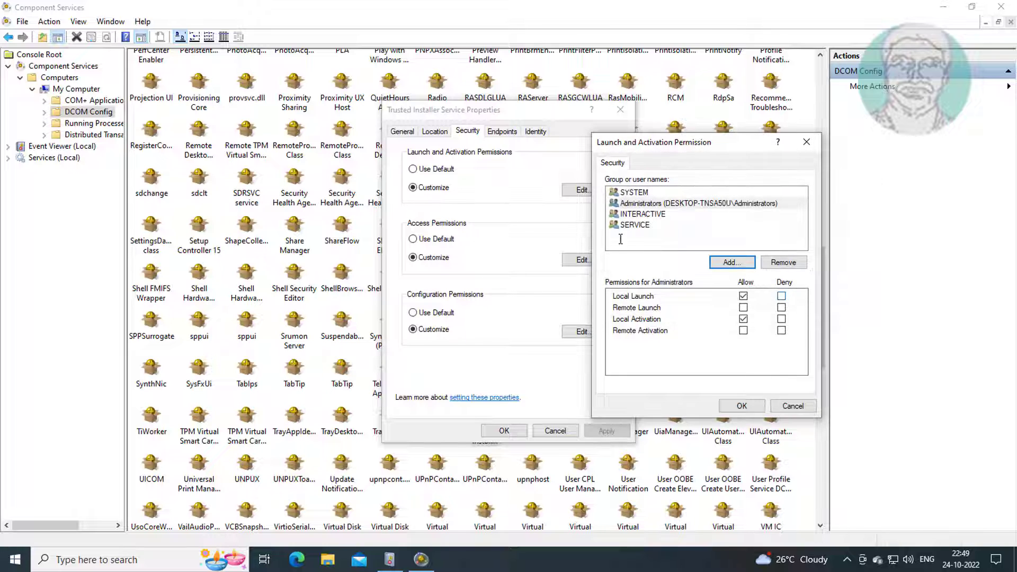